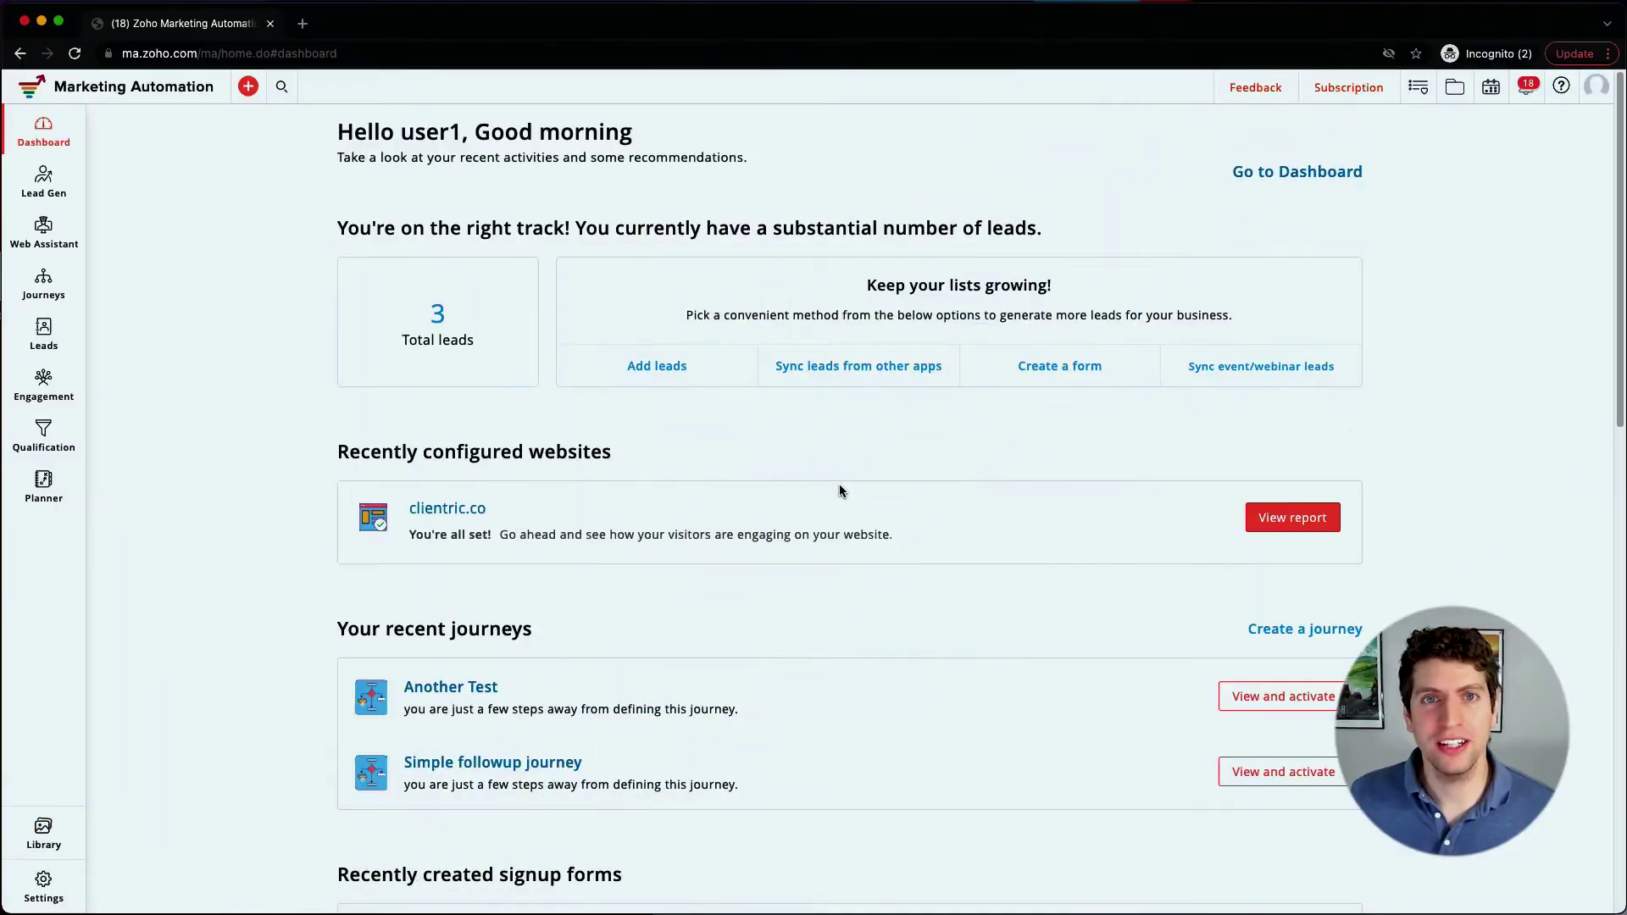
- Open the Settings page from the bottom of the left sidebar
{"action": "left_click", "coordinate": [43, 883]}
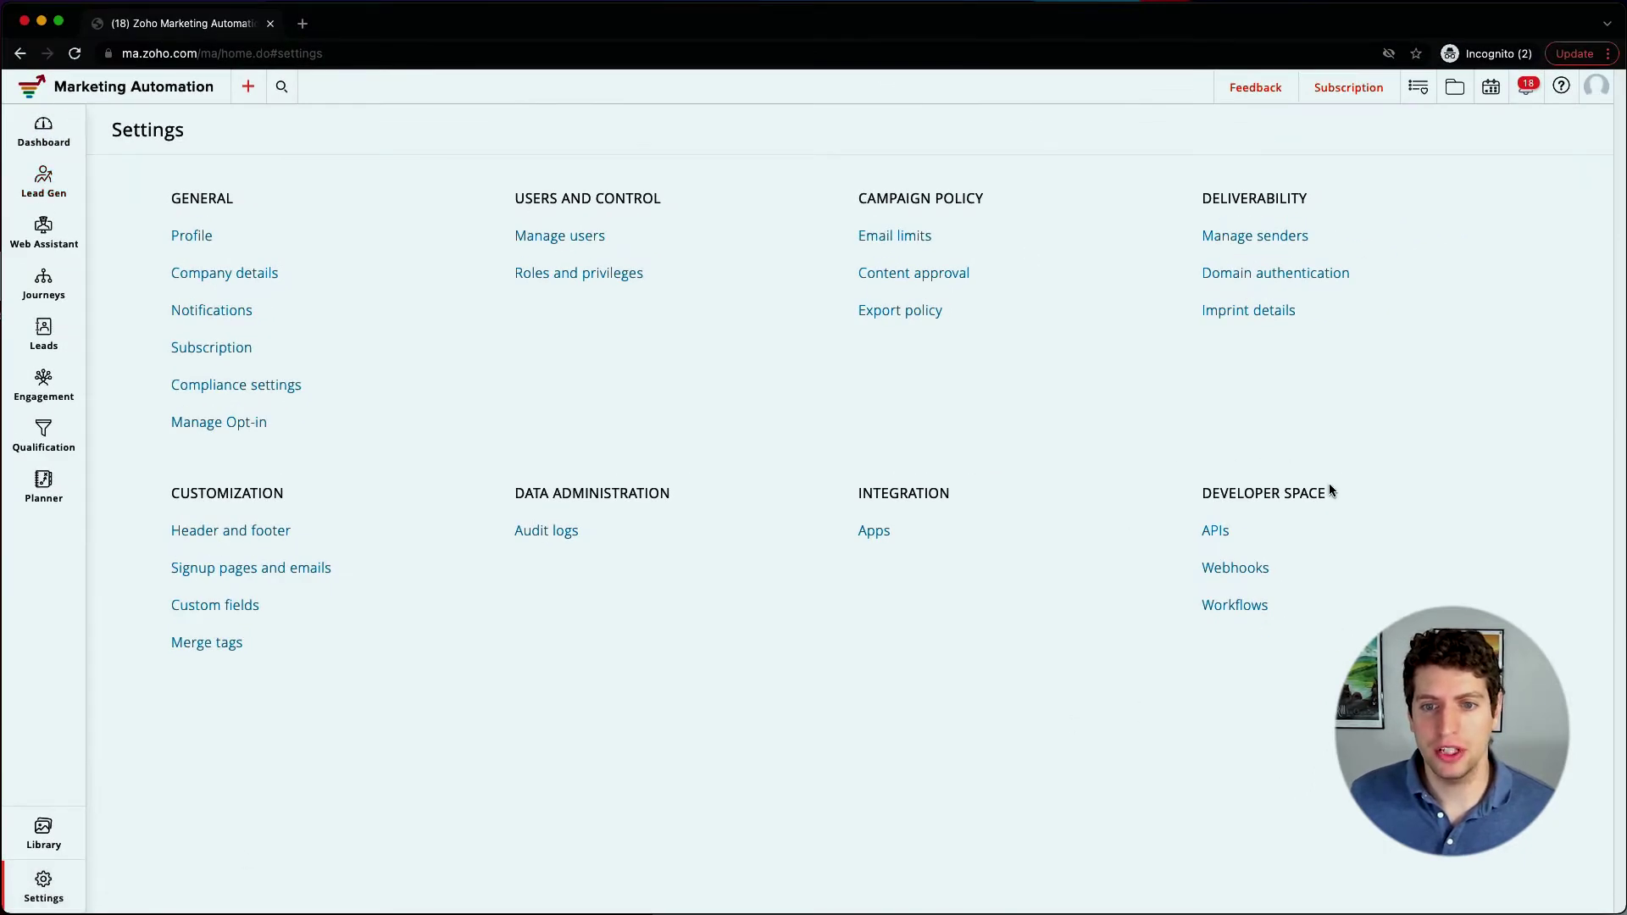
- Open the APIs page under the Developer Space section of Settings
{"action": "left_click_drag", "start_coordinate": [1329, 491], "coordinate": [1204, 502]}
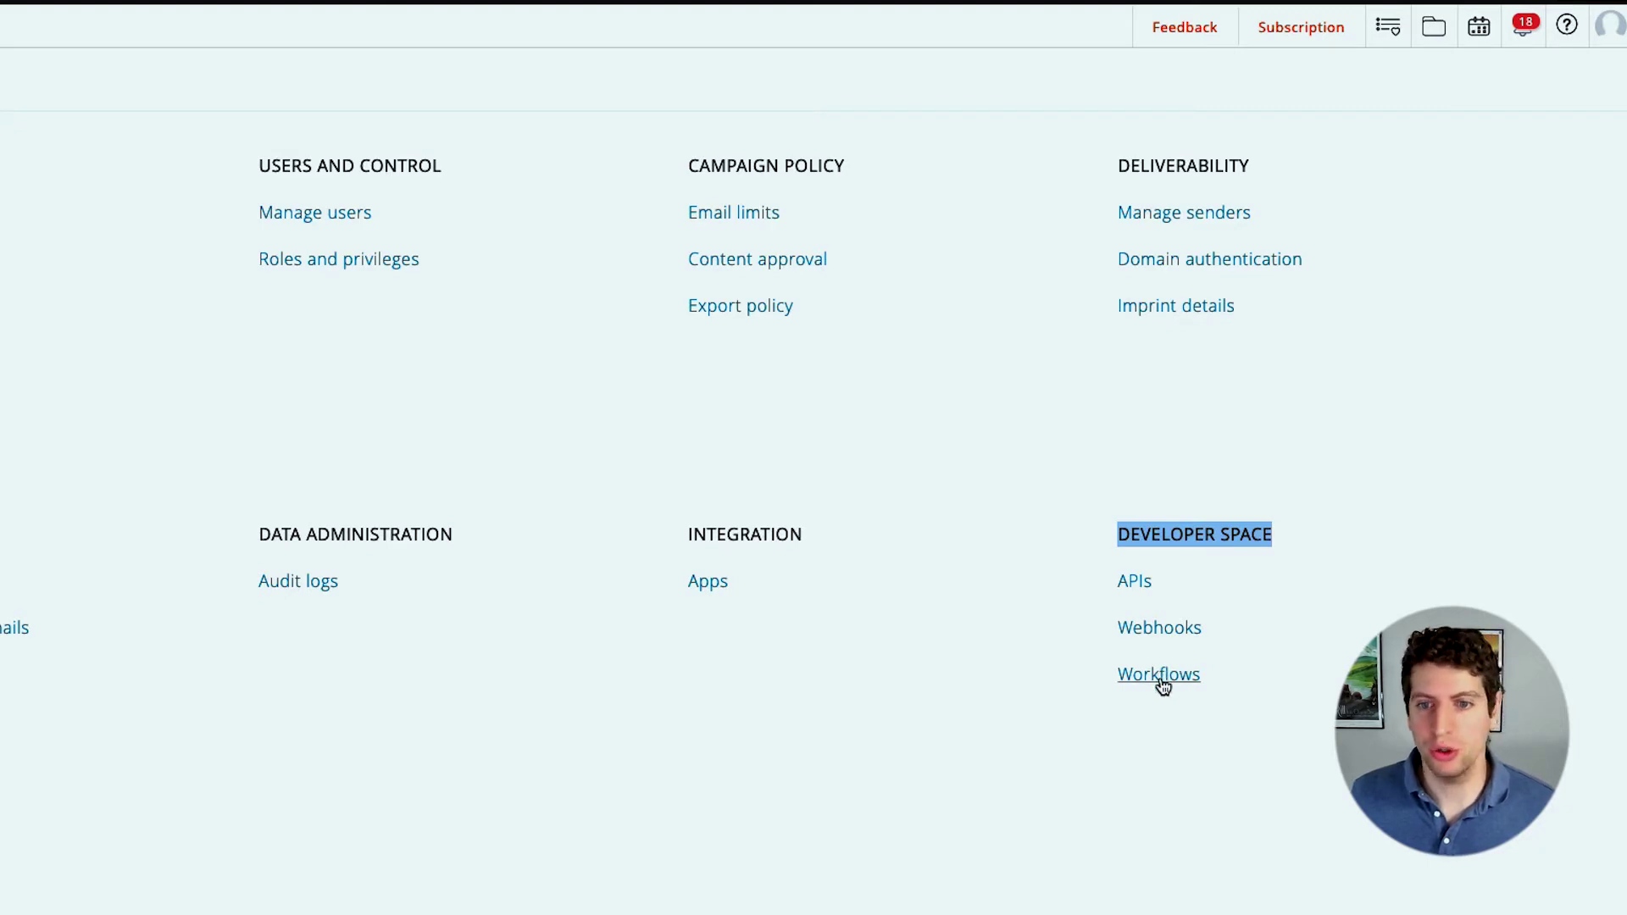
{"action": "left_click", "coordinate": [1136, 583]}
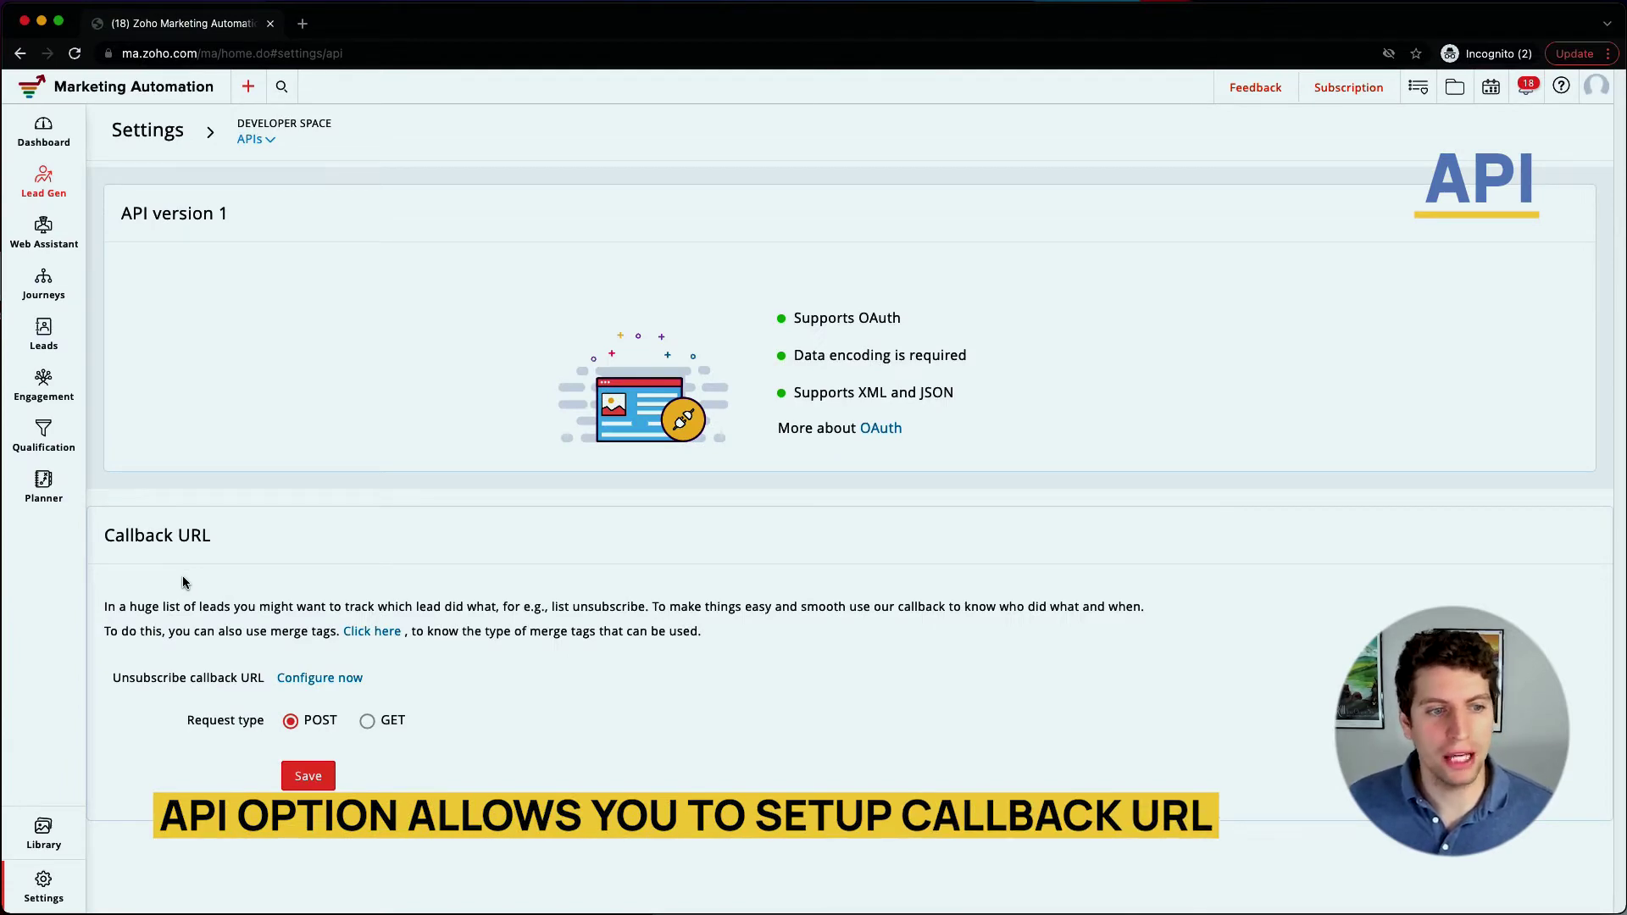
{"action": "left_click_drag", "start_coordinate": [135, 607], "coordinate": [462, 615]}
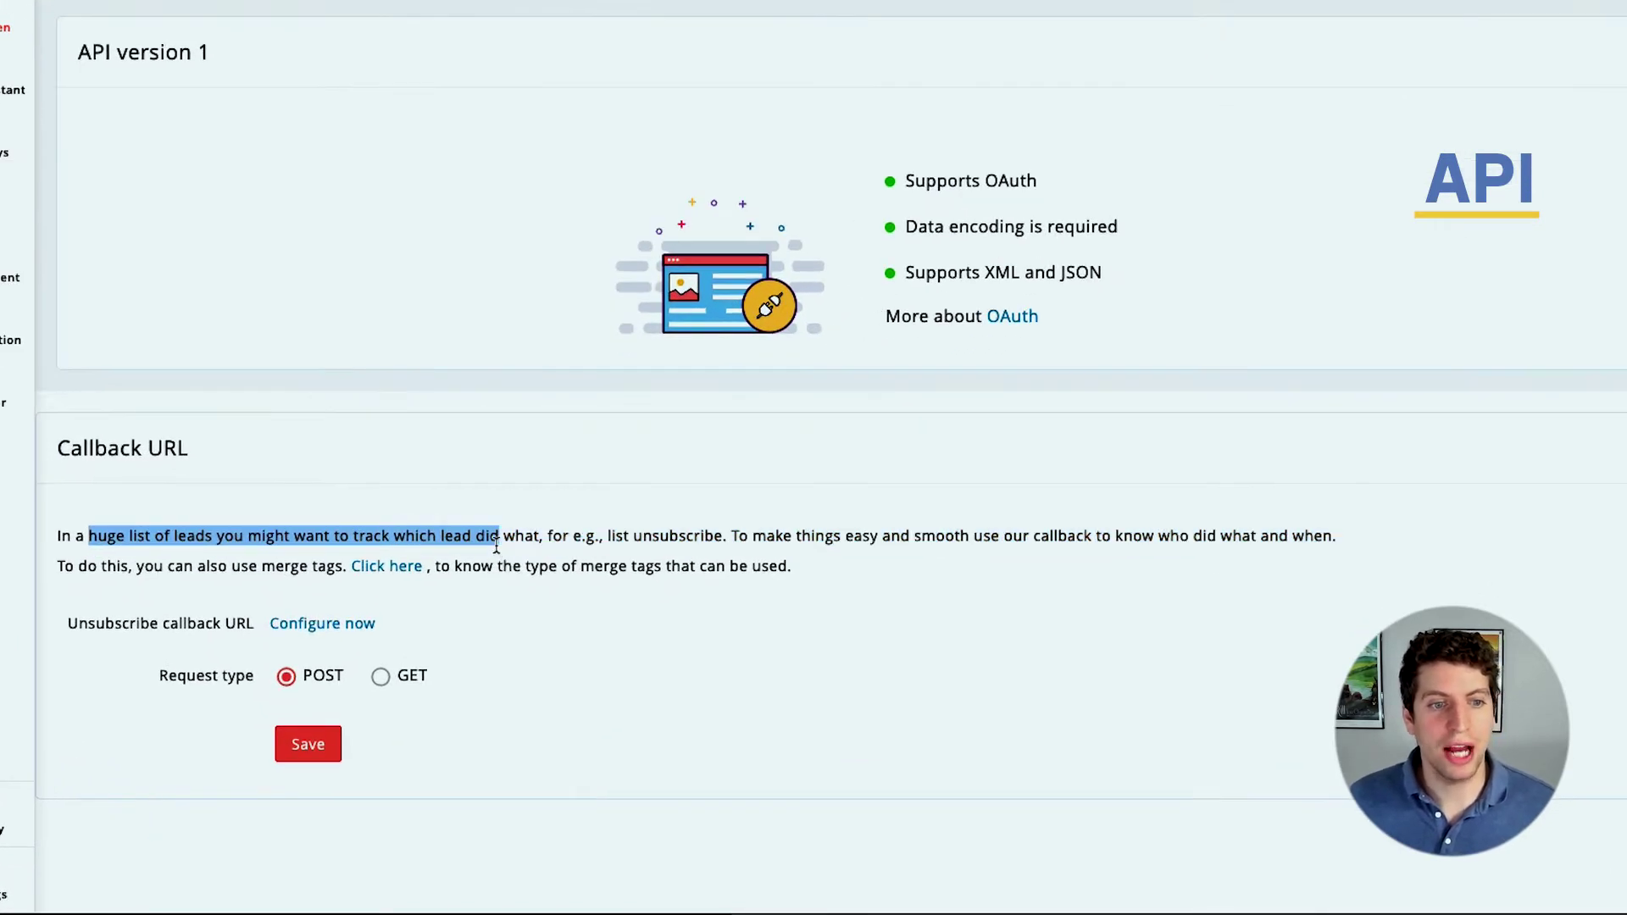
{"action": "left_click_drag", "start_coordinate": [497, 547], "coordinate": [505, 552]}
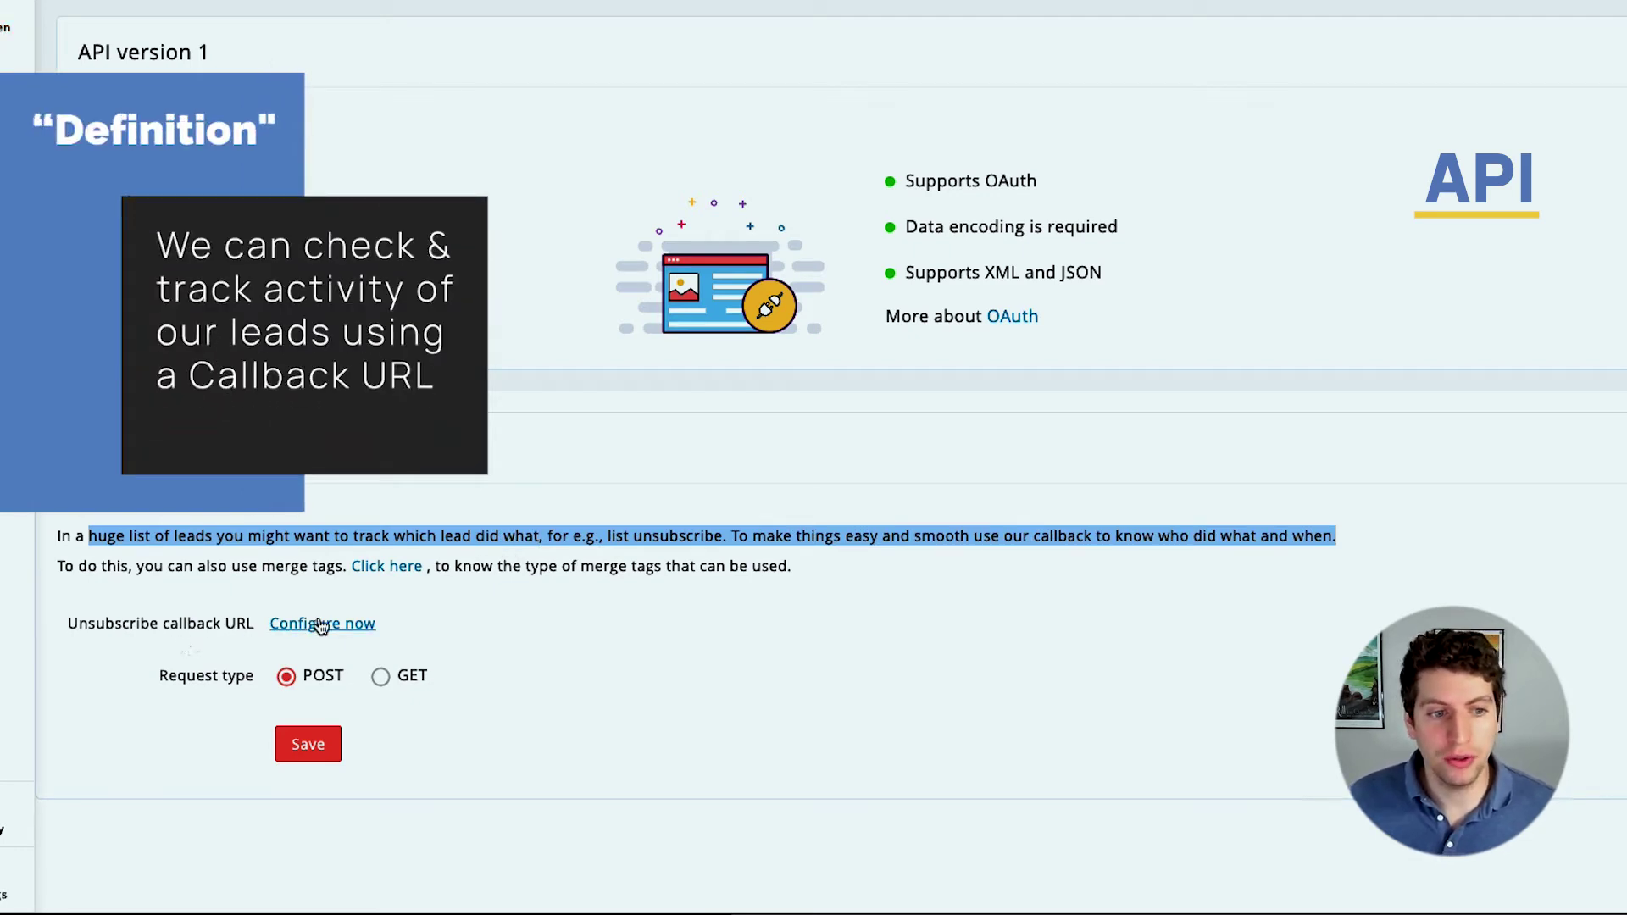
{"action": "left_click", "coordinate": [316, 625]}
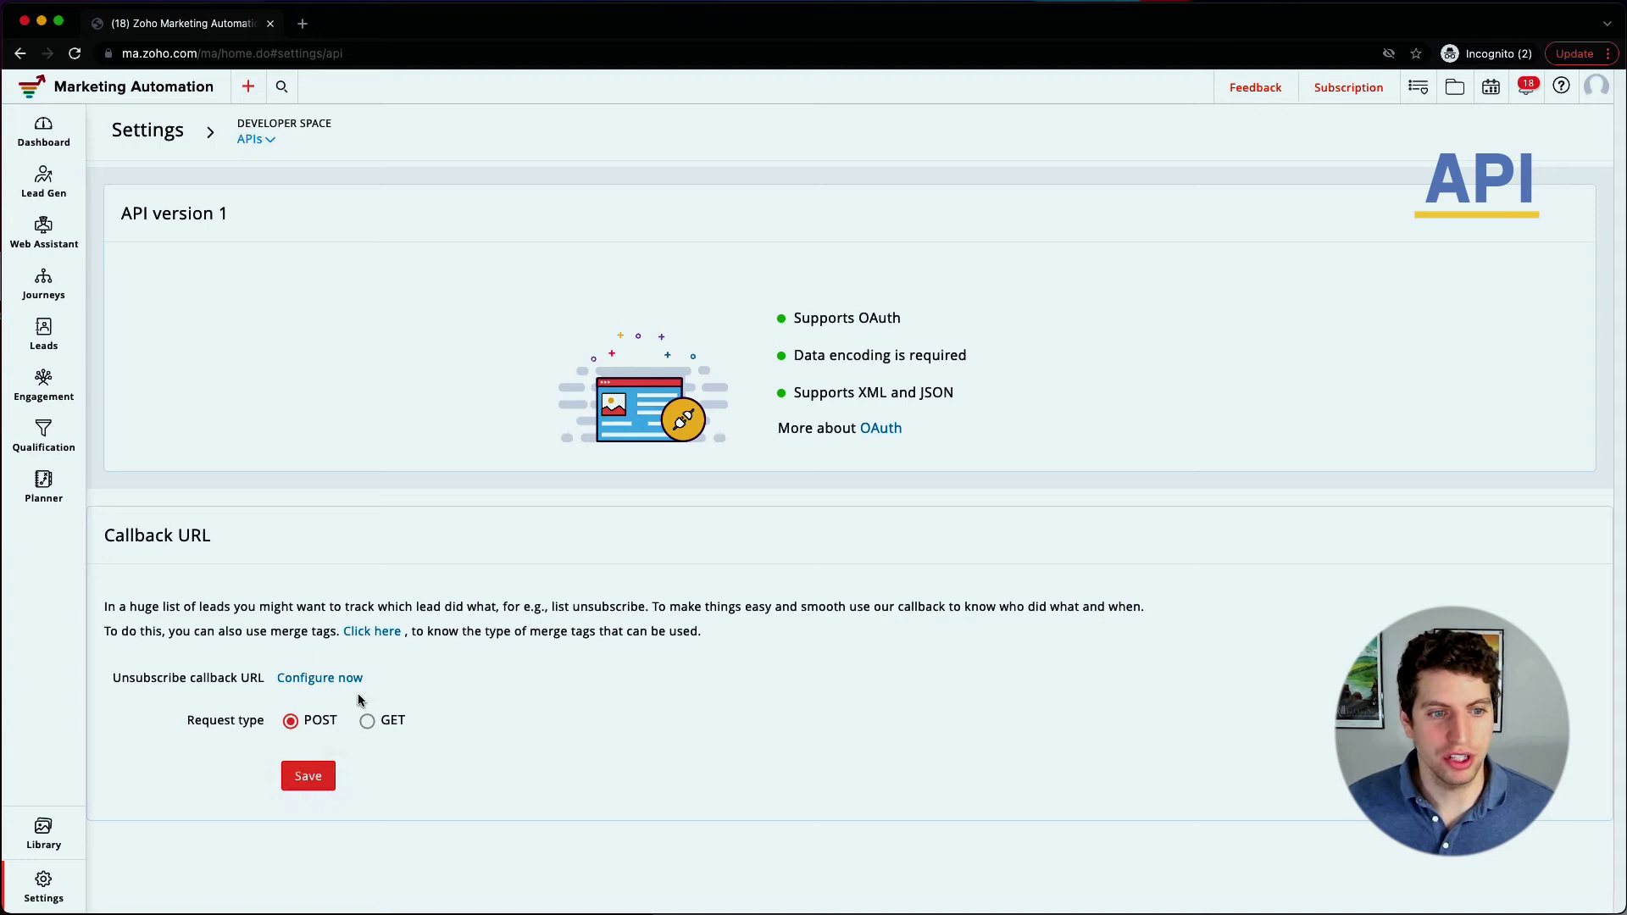
{"action": "left_click", "coordinate": [370, 726]}
{"action": "left_click", "coordinate": [310, 773]}
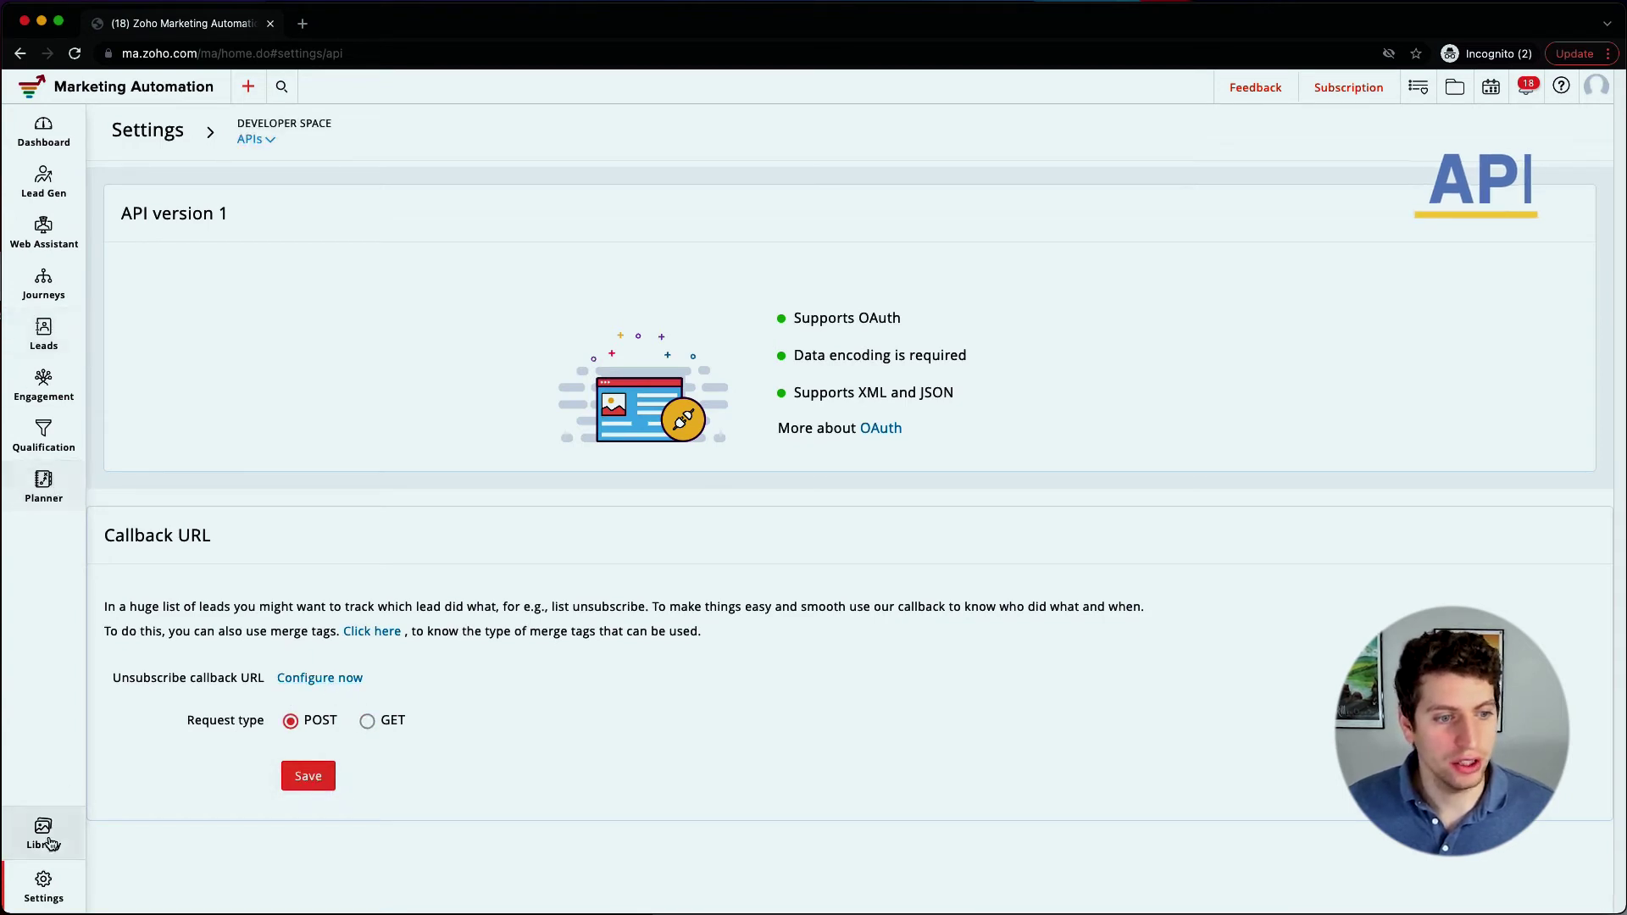
- Go to Settings > Webhooks and start a new lead webhook
{"action": "left_click", "coordinate": [47, 894]}
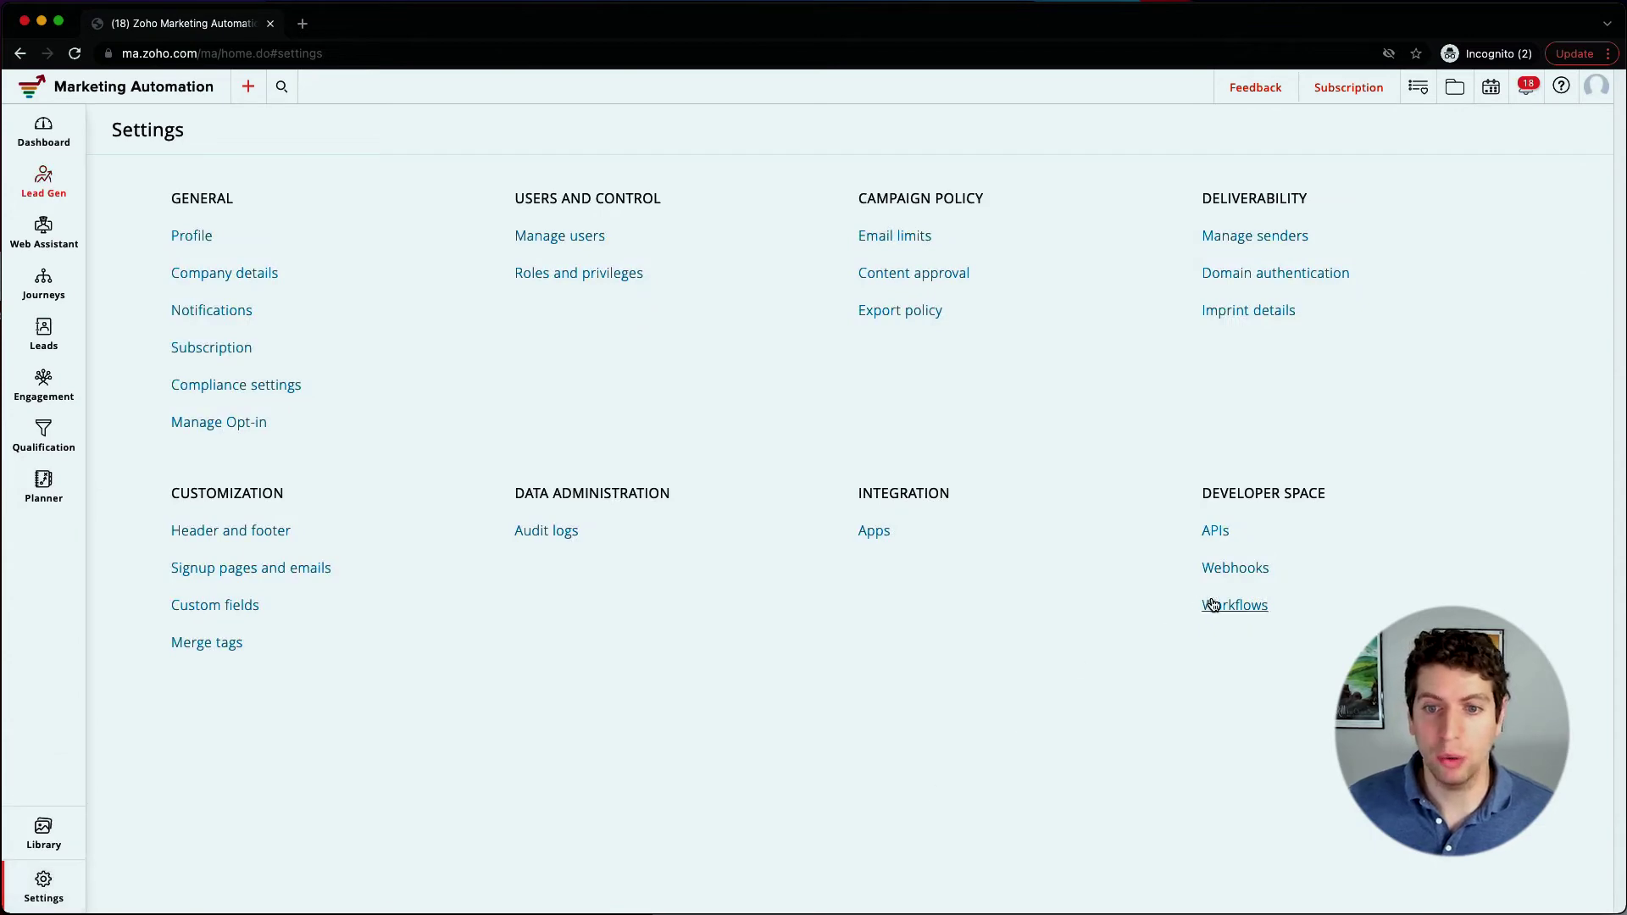
{"action": "left_click", "coordinate": [1234, 568]}
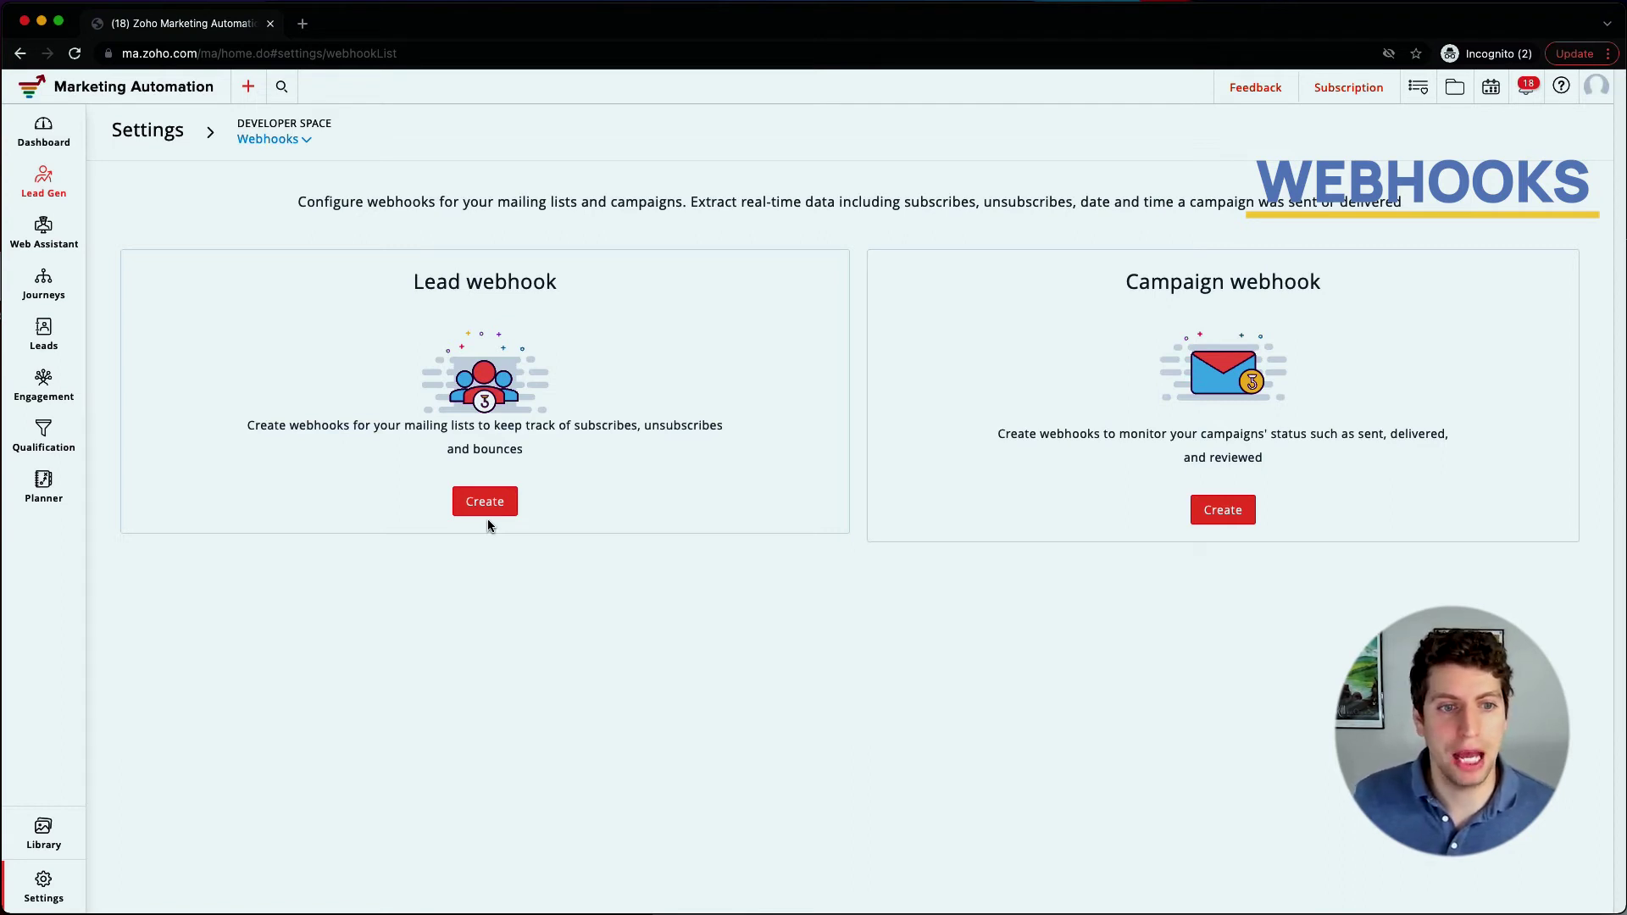
{"action": "left_click", "coordinate": [487, 505]}
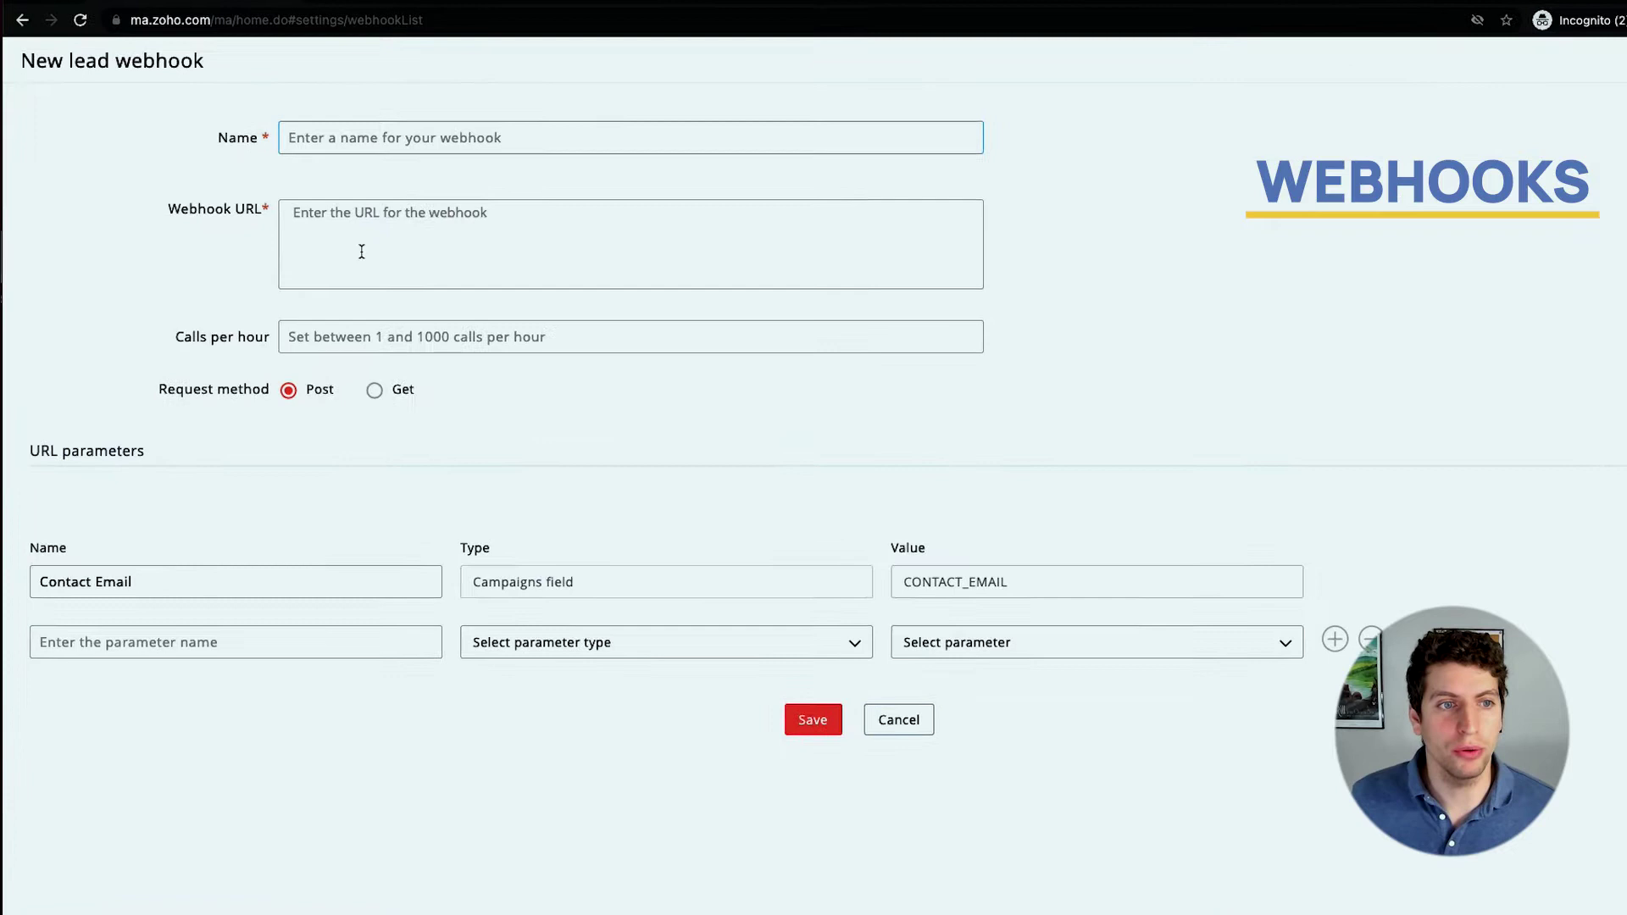
- Visit the webhook URL and calls-per-hour fields, then add another URL parameter row
{"action": "left_click", "coordinate": [347, 195]}
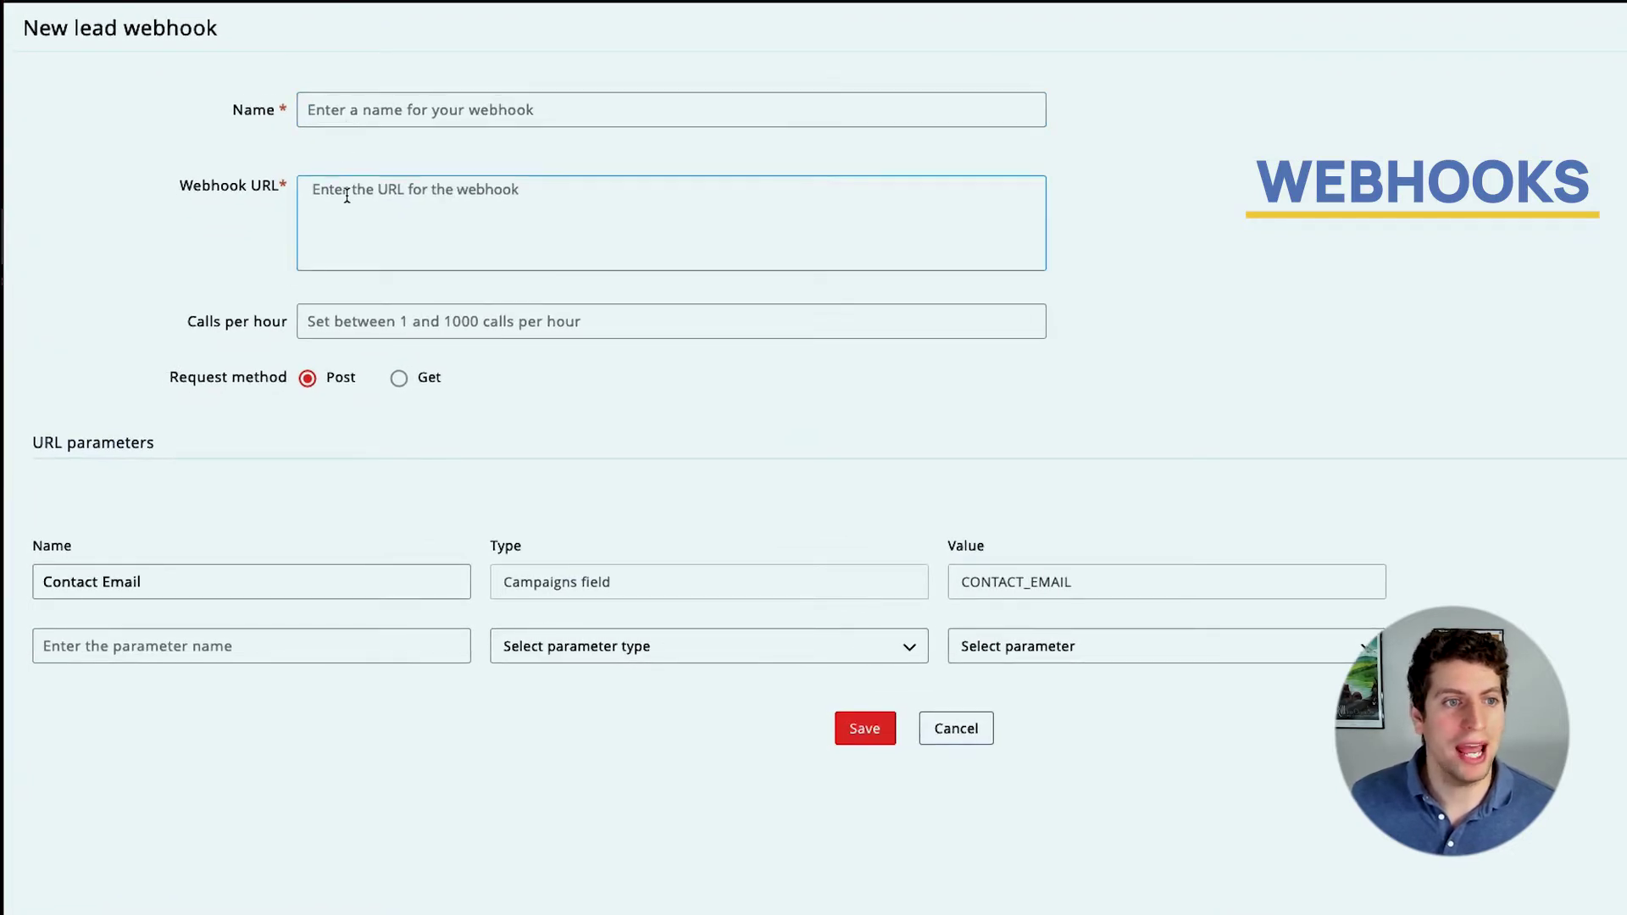
{"action": "left_click", "coordinate": [348, 321]}
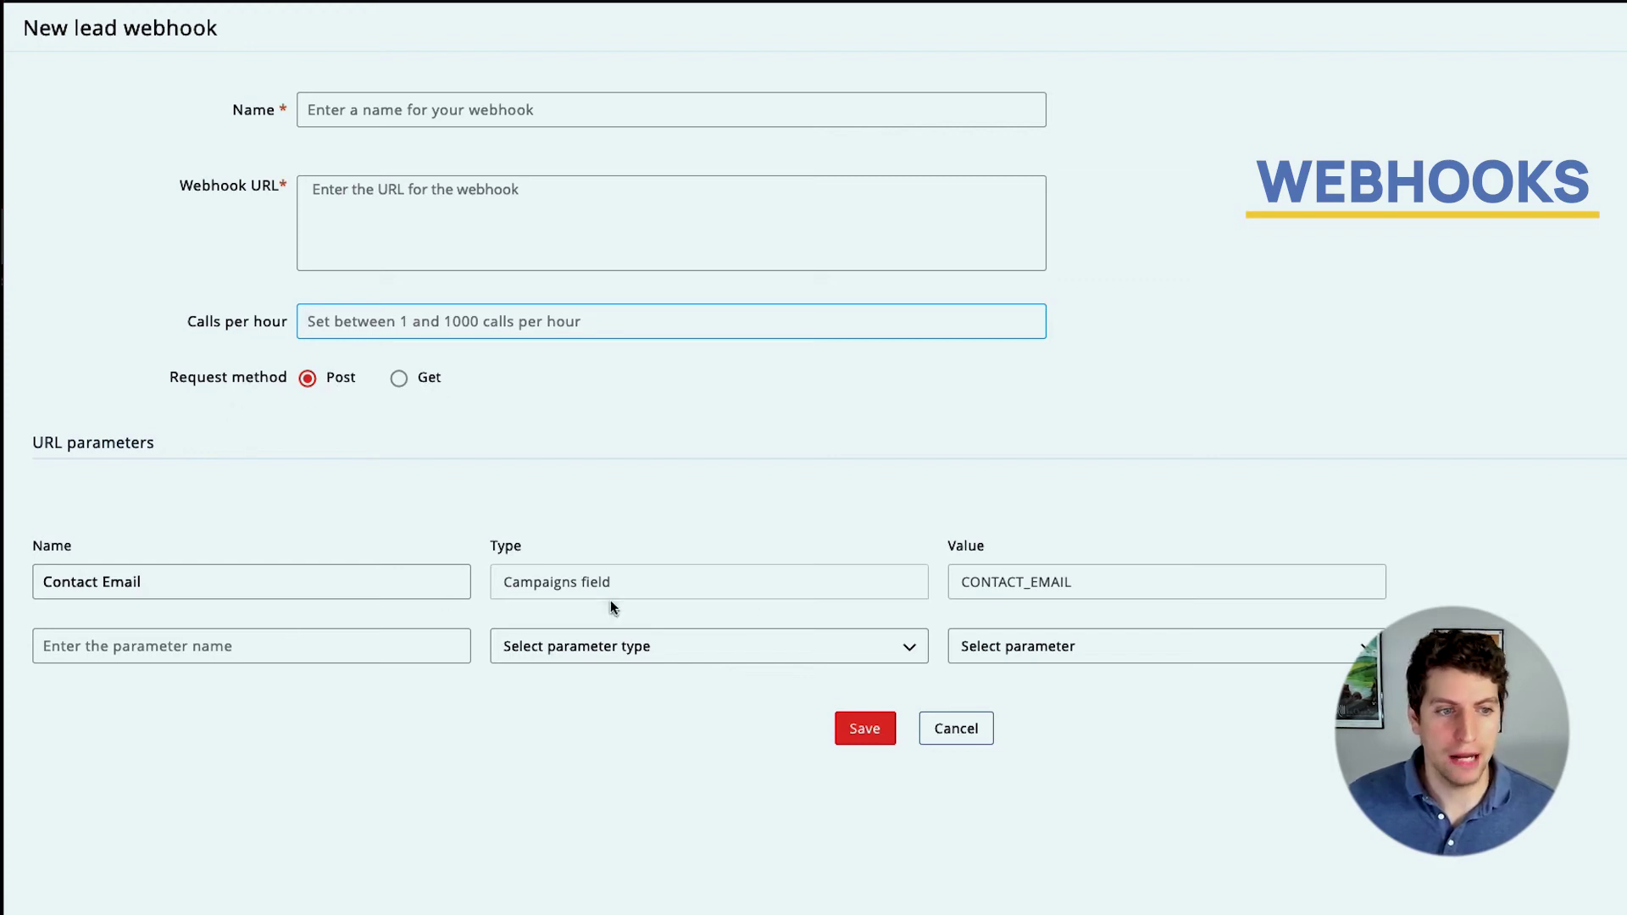
{"action": "left_click", "coordinate": [1421, 646]}
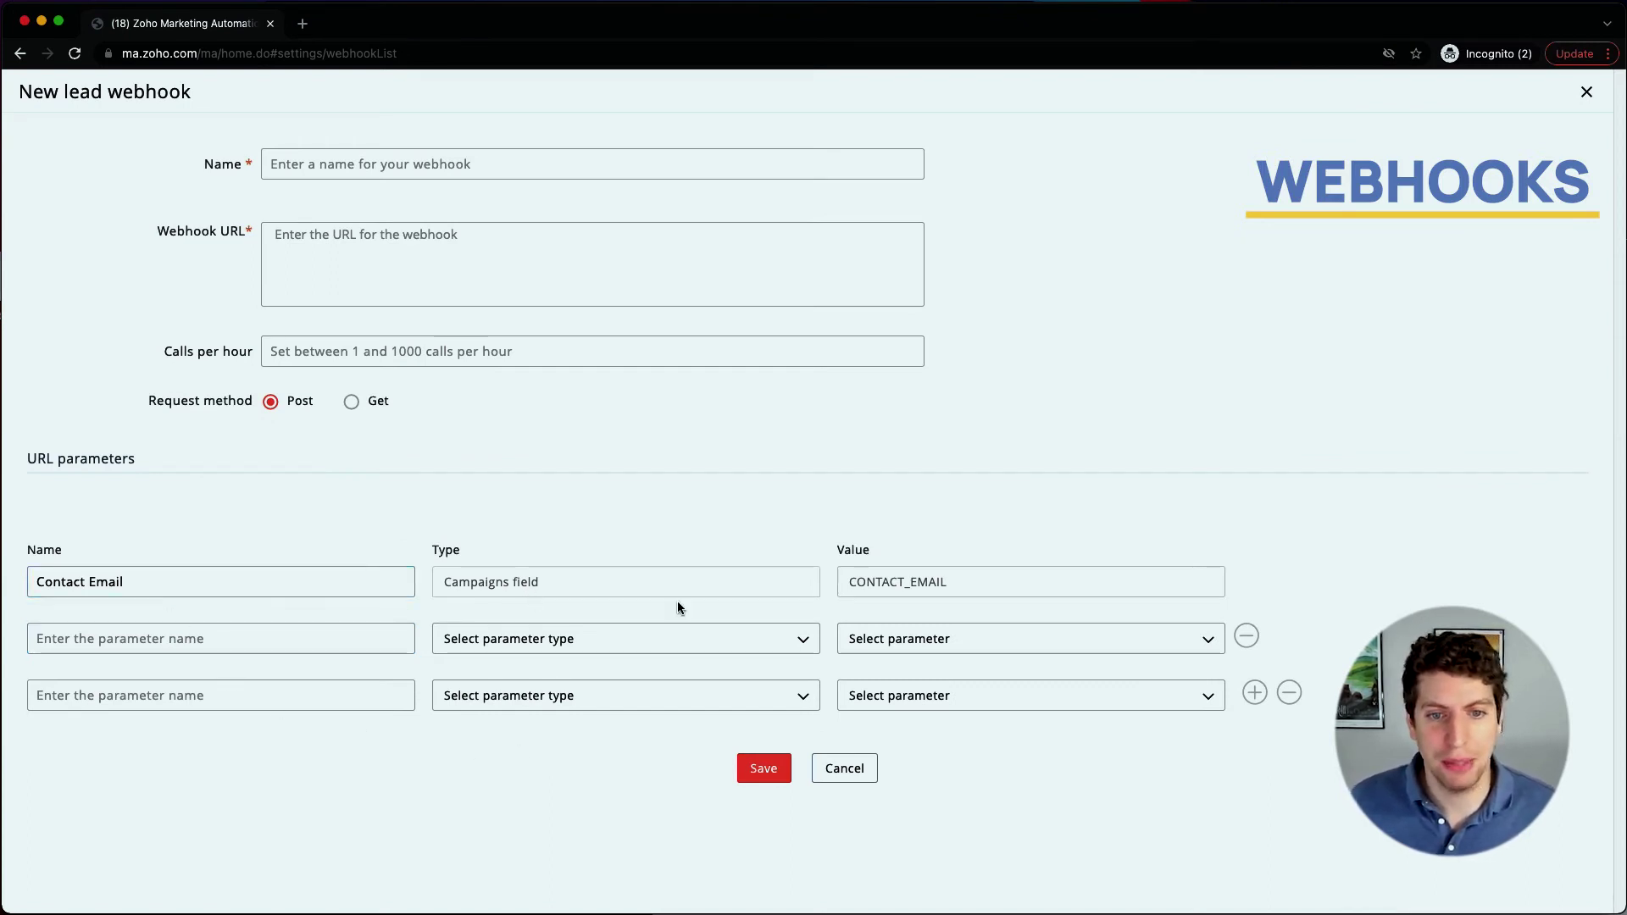
- Set the extra URL parameter types to Custom value and Campaigns field
{"action": "left_click", "coordinate": [678, 649]}
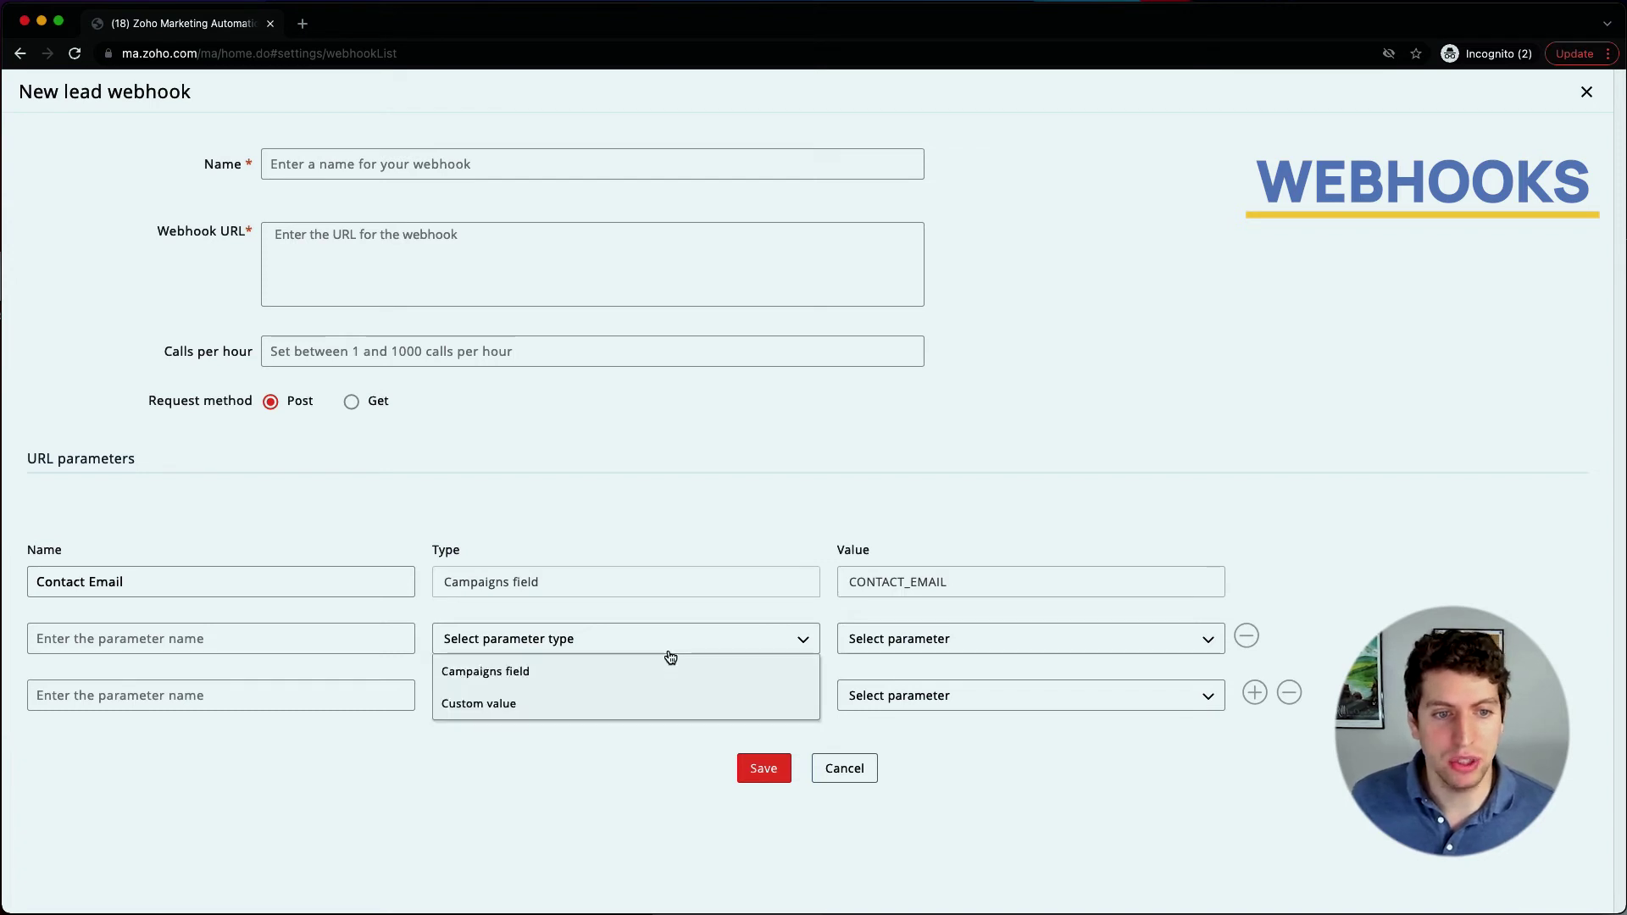
{"action": "left_click", "coordinate": [607, 709]}
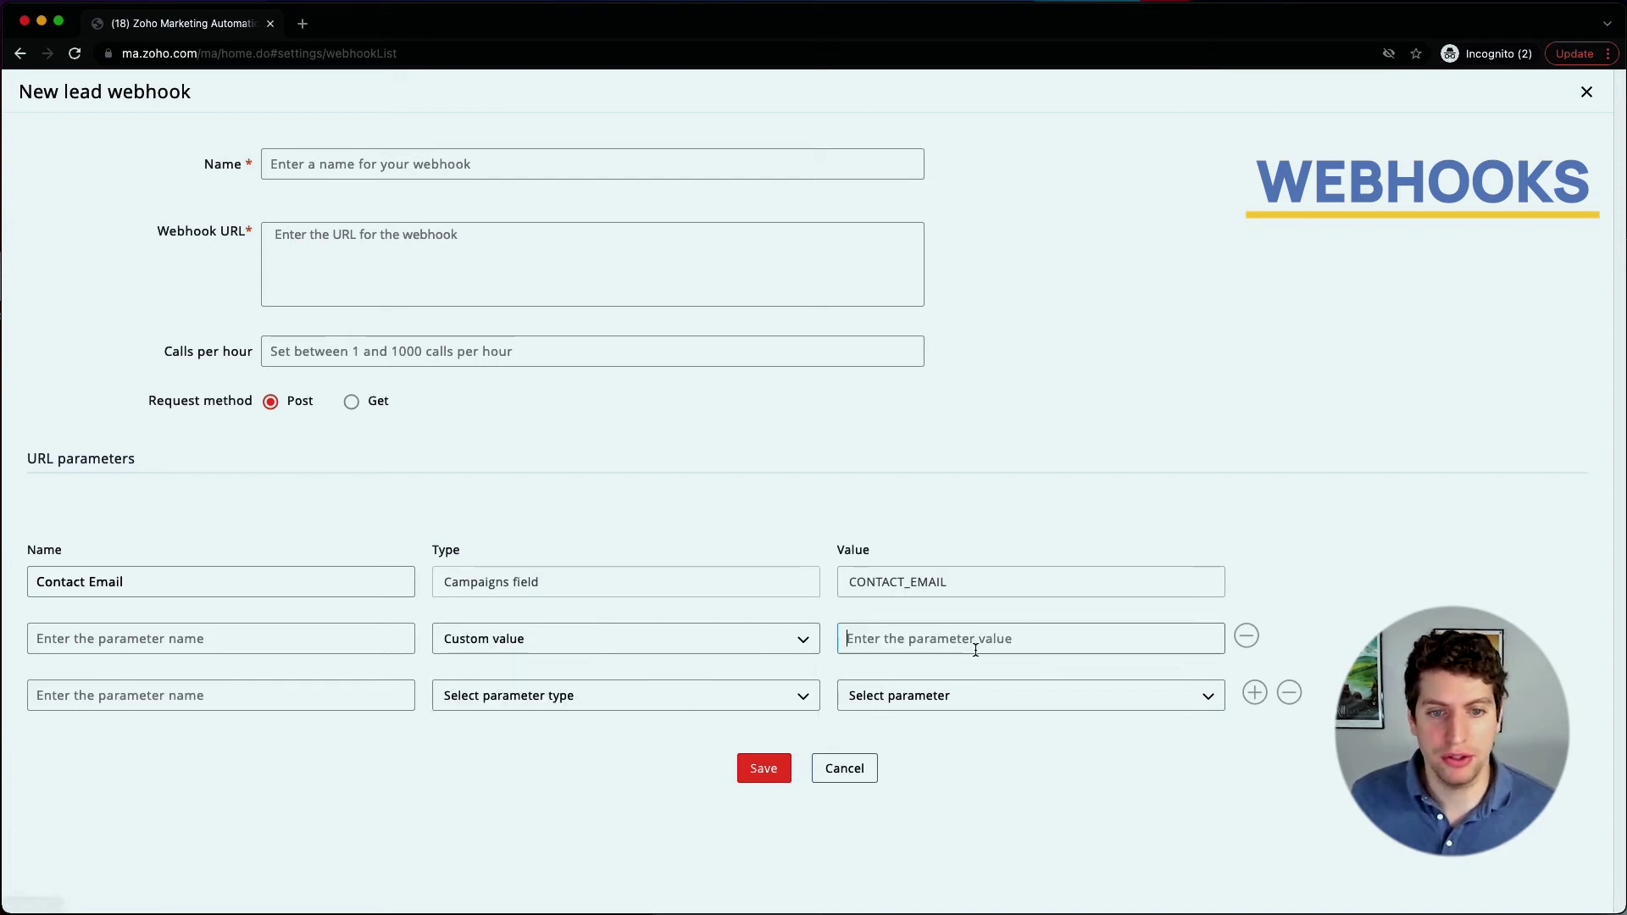
{"action": "left_click", "coordinate": [948, 704]}
{"action": "left_click", "coordinate": [704, 704]}
{"action": "left_click", "coordinate": [670, 726]}
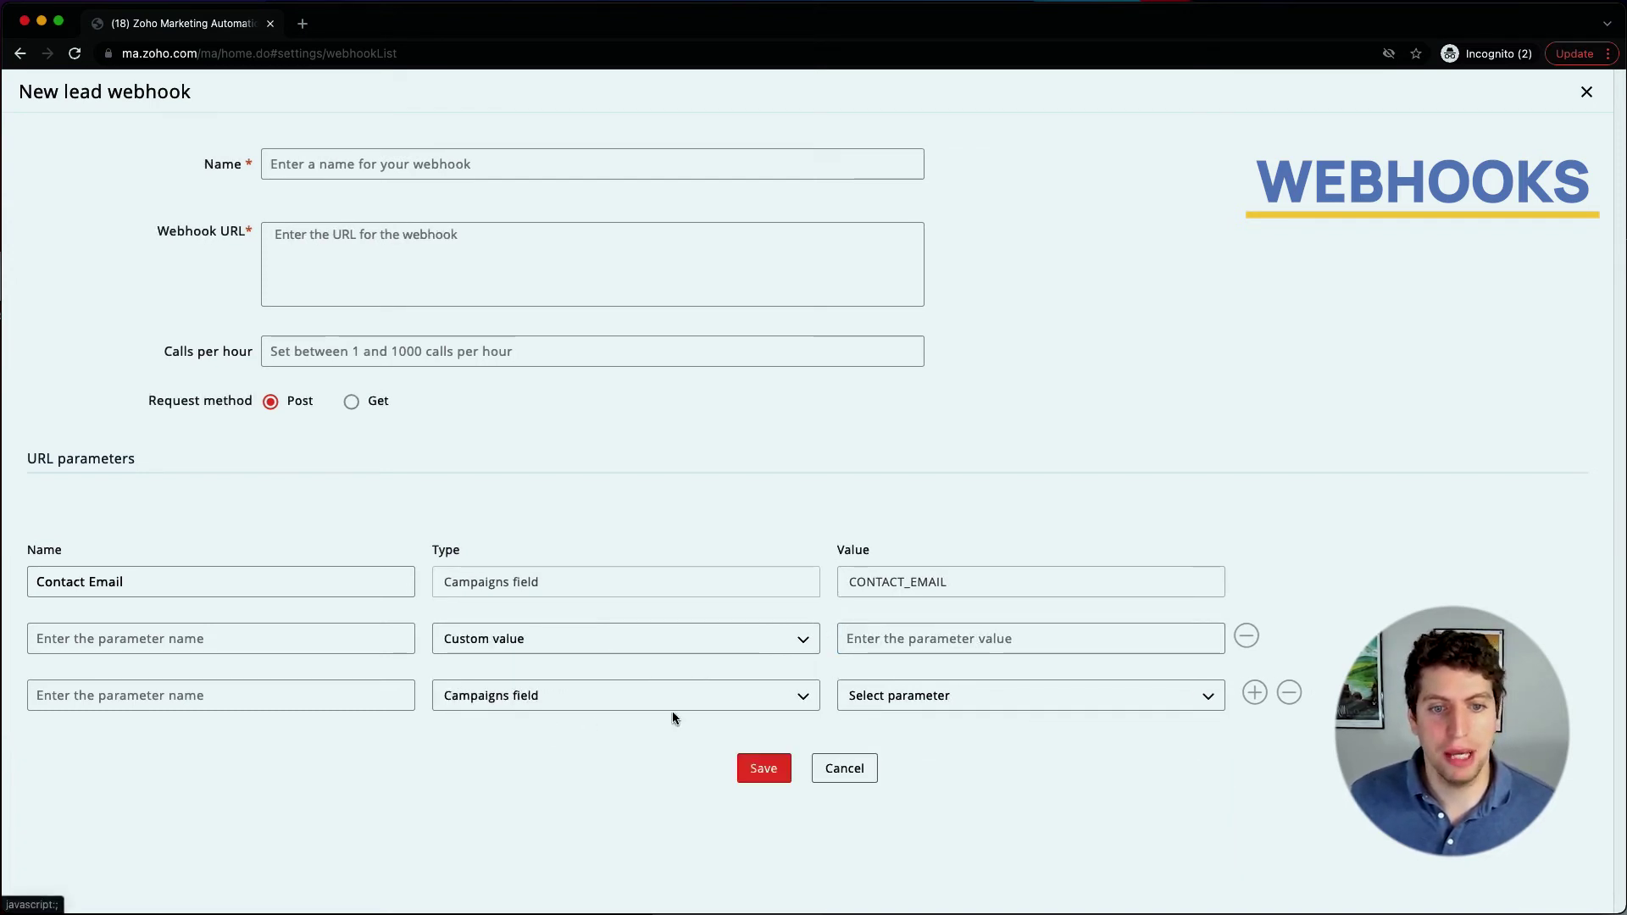
{"action": "left_click", "coordinate": [975, 707]}
{"action": "scroll", "coordinate": [942, 794], "scroll_direction": "down", "scroll_amount": 5}
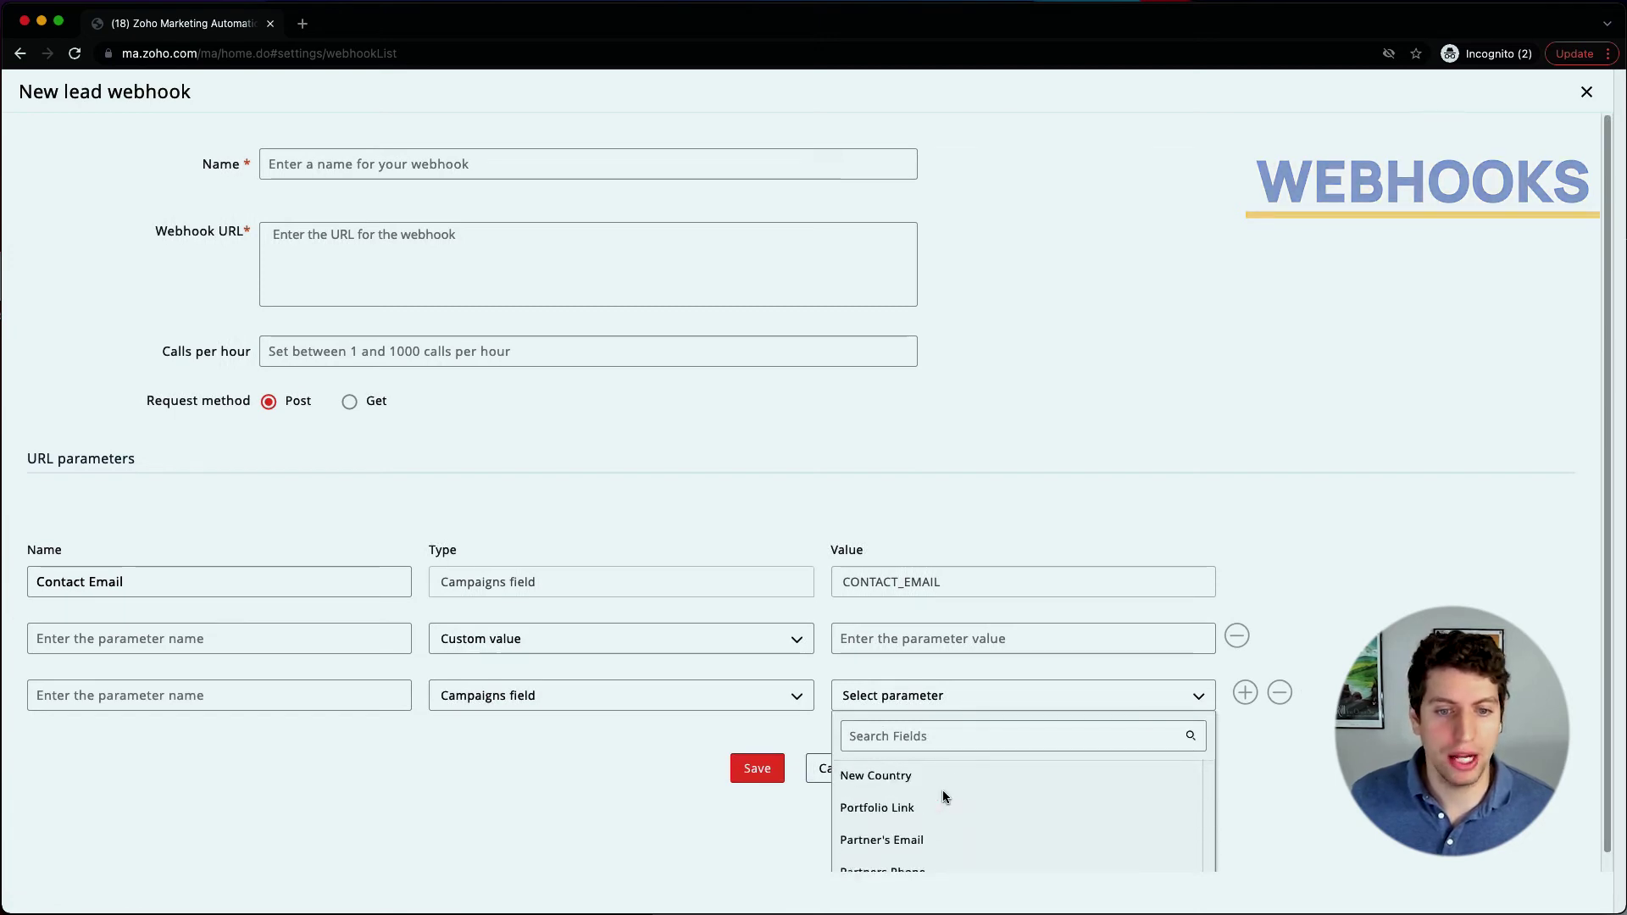
{"action": "left_click", "coordinate": [1290, 741]}
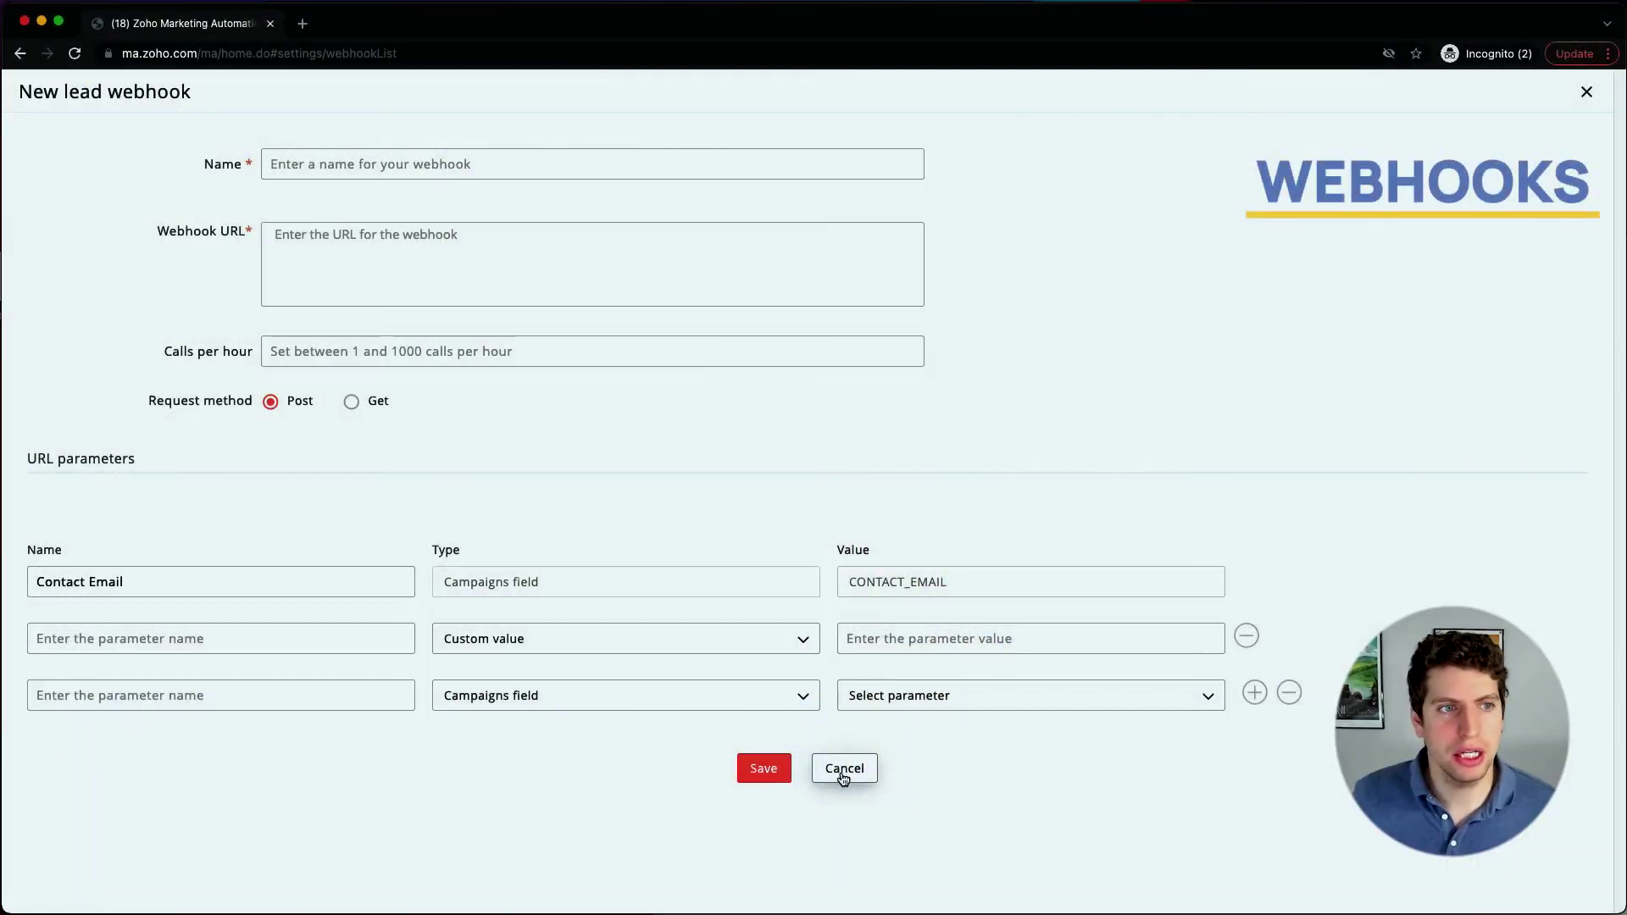
- Discard the lead webhook and start a new campaign webhook using Post
{"action": "left_click", "coordinate": [843, 771]}
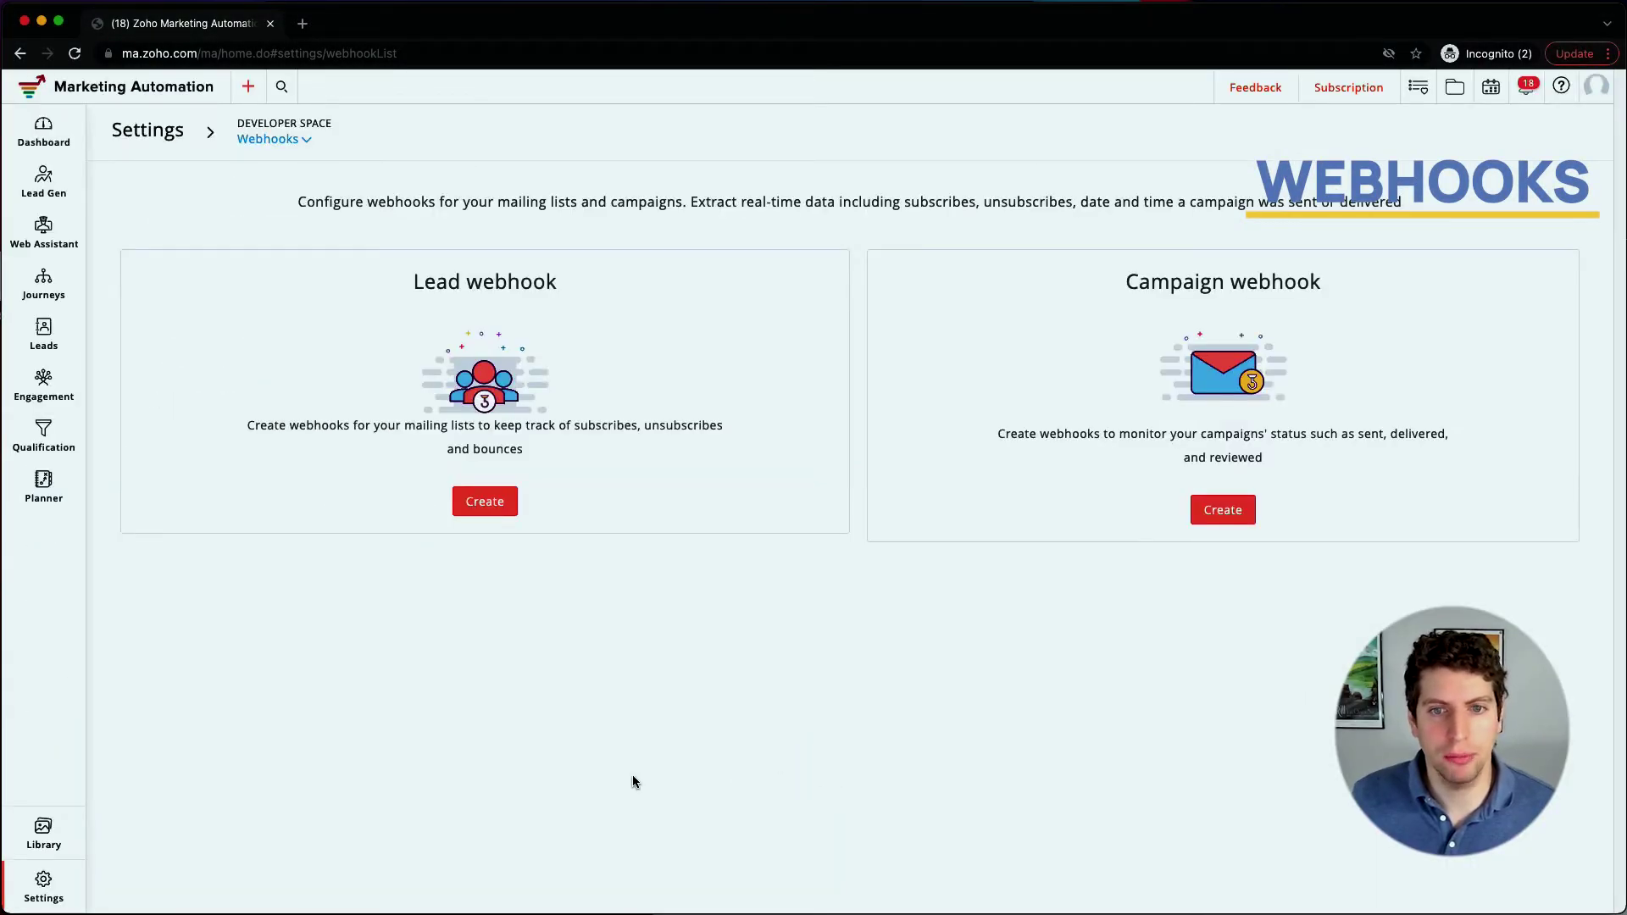
{"action": "left_click", "coordinate": [1221, 511]}
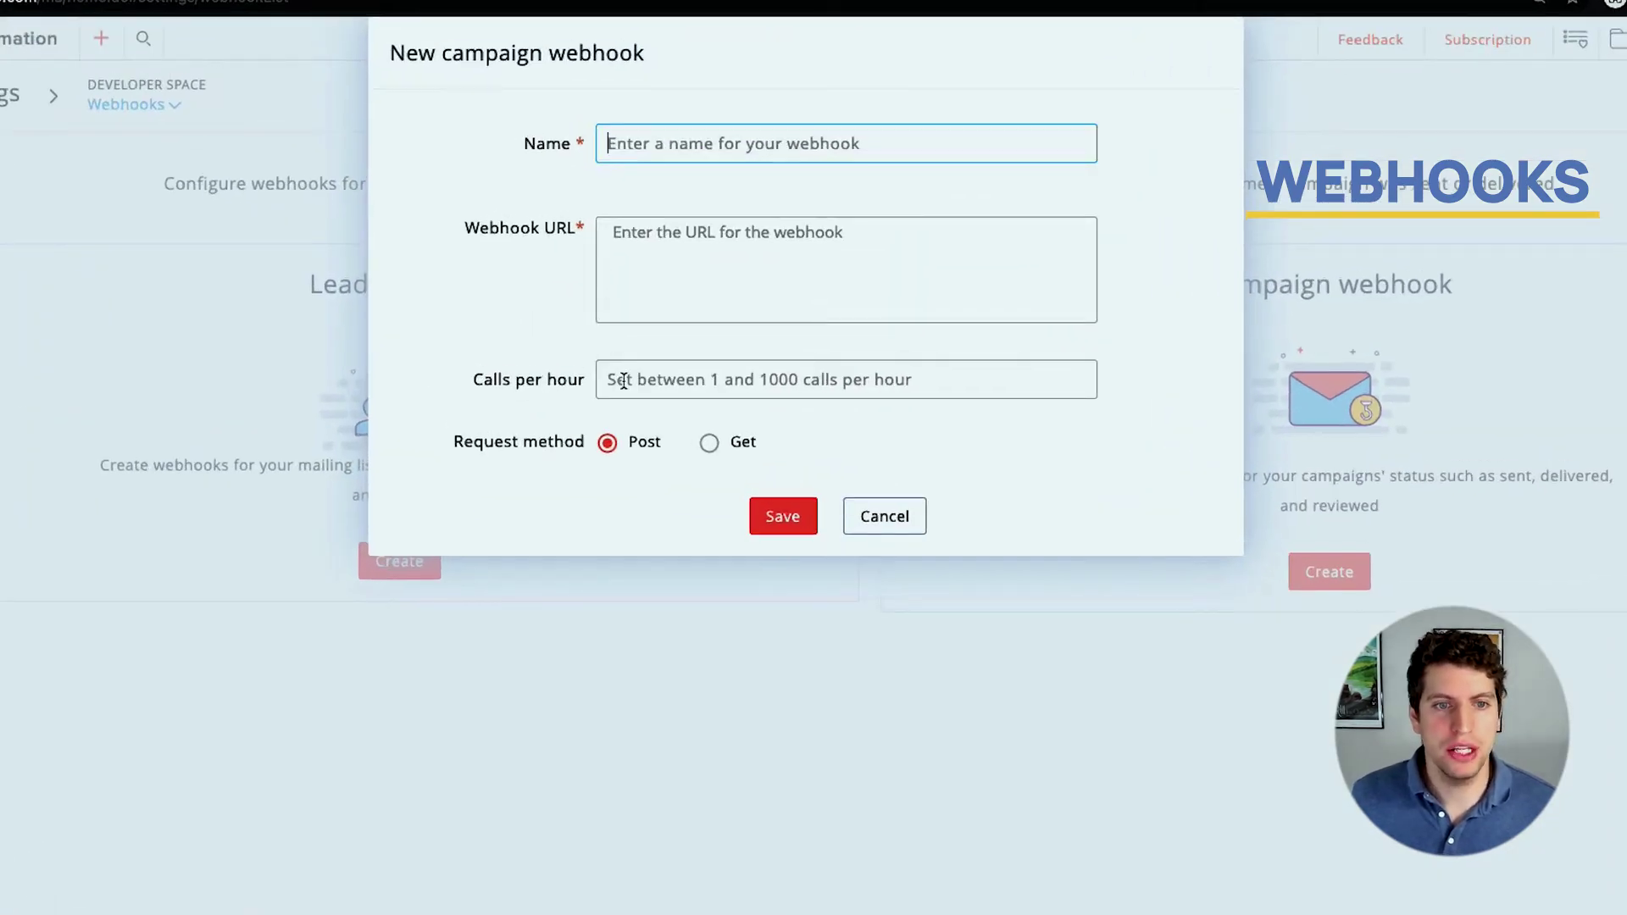
{"action": "left_click", "coordinate": [710, 441]}
{"action": "left_click", "coordinate": [607, 444]}
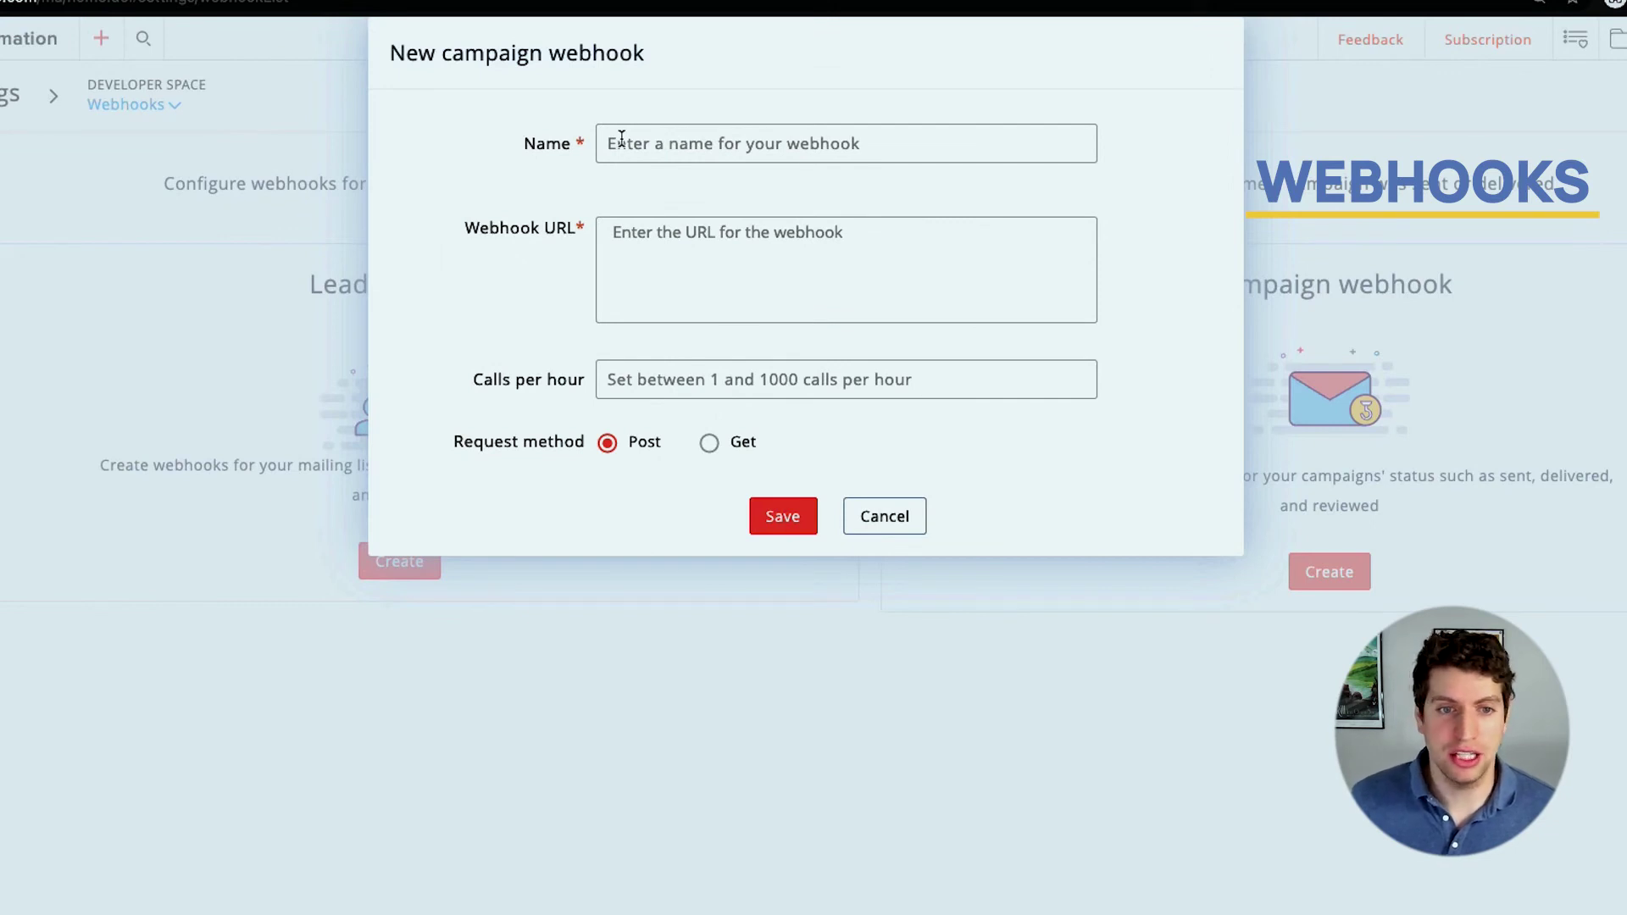
- Switch the request method to Get and attempt saving the unfilled form
{"action": "right_click", "coordinate": [706, 447]}
{"action": "left_click", "coordinate": [708, 444]}
{"action": "left_click", "coordinate": [708, 443]}
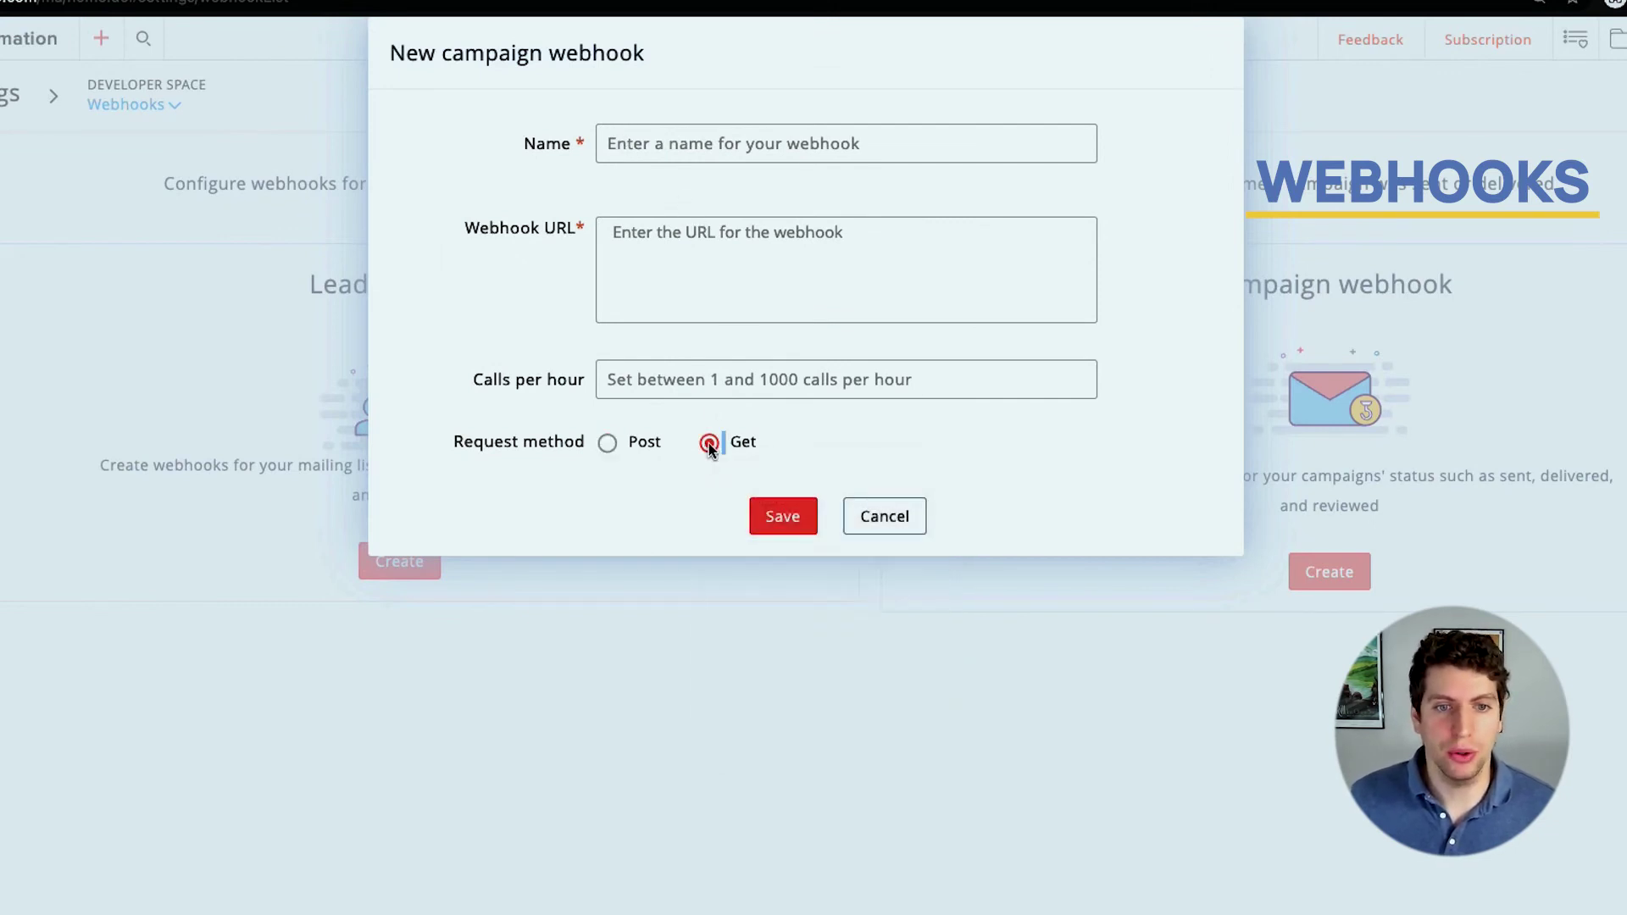
{"action": "left_click", "coordinate": [716, 383]}
{"action": "left_click", "coordinate": [784, 518]}
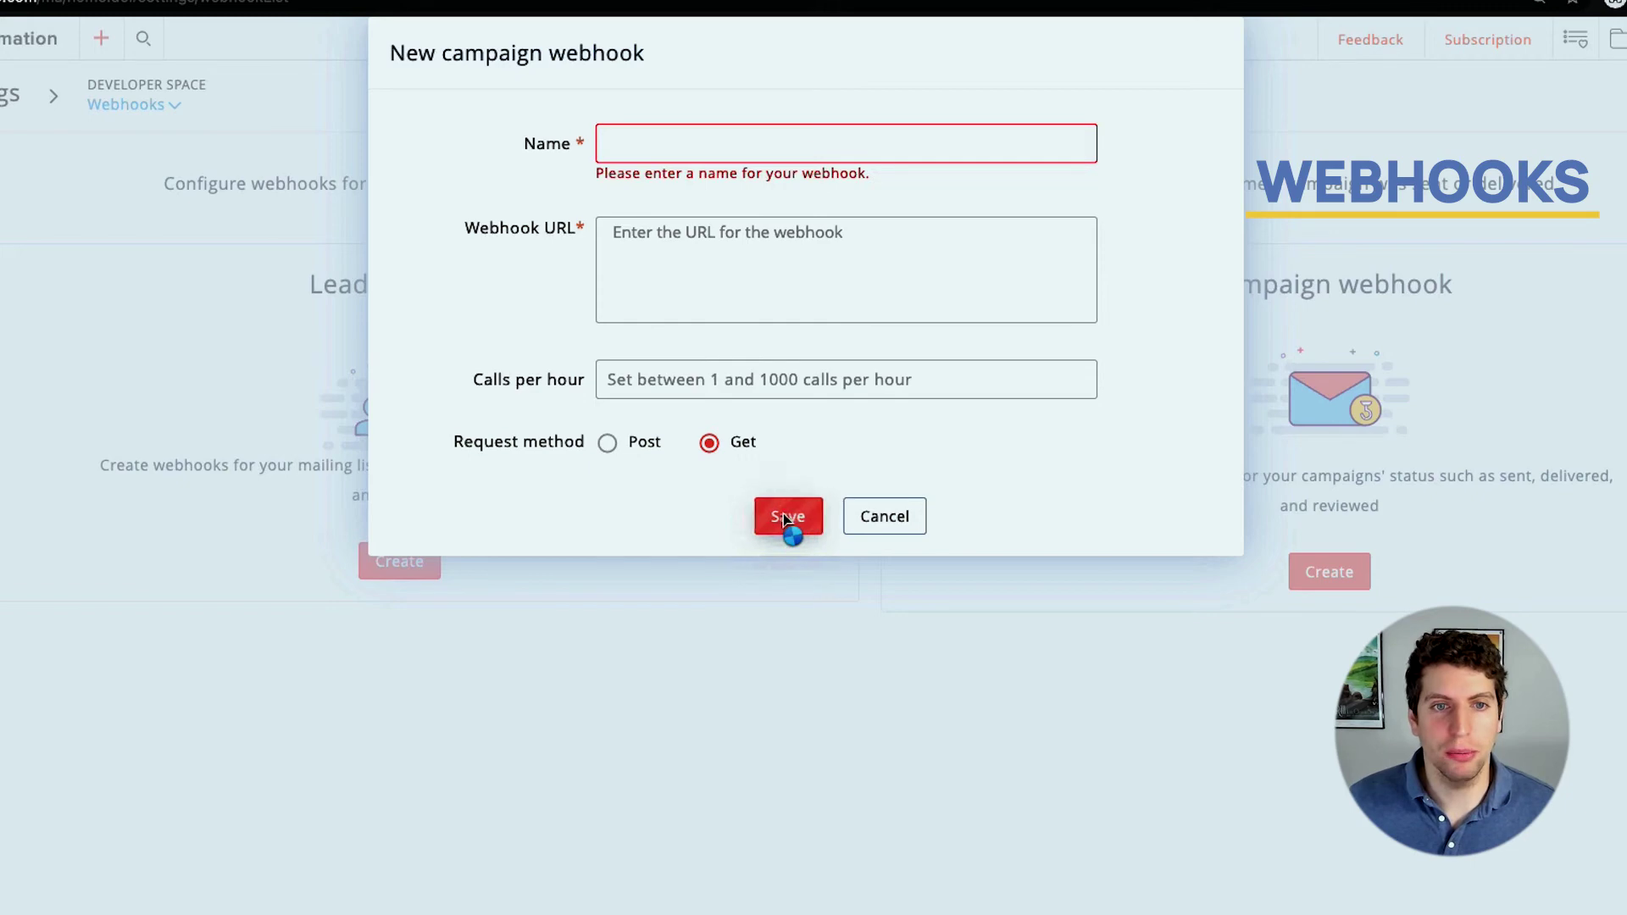
- Save webhook Test for clientric.co/testCampaignHook with 500 calls per hour using Post
{"action": "left_click", "coordinate": [670, 134]}
{"action": "left_click", "coordinate": [666, 238]}
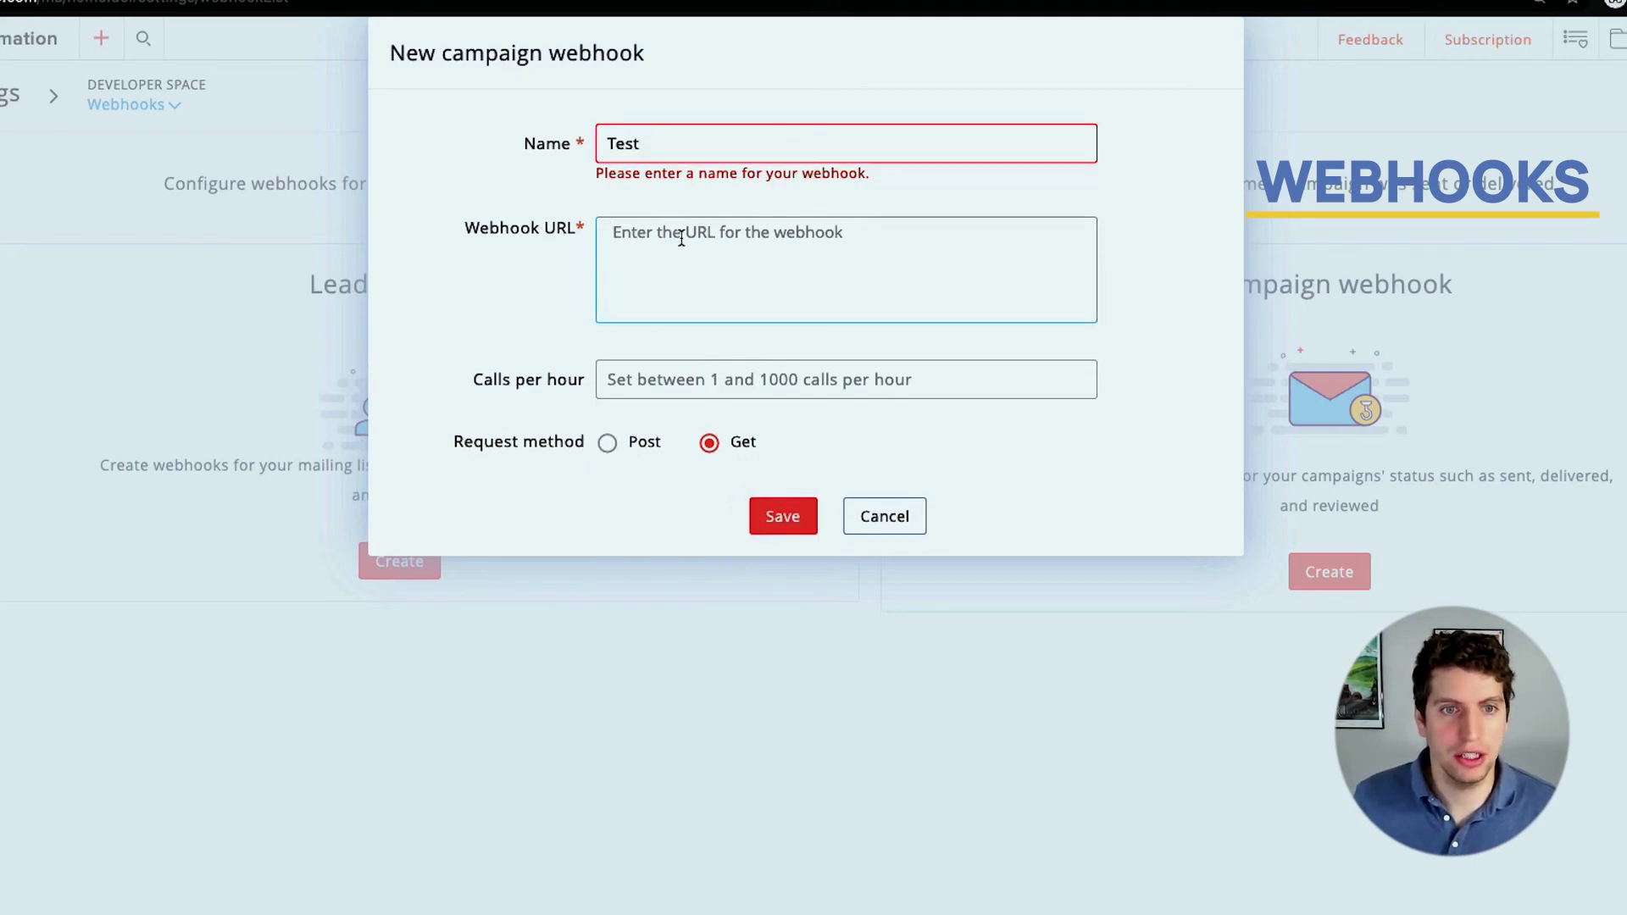
{"action": "type", "text": "clientric.co/te"}
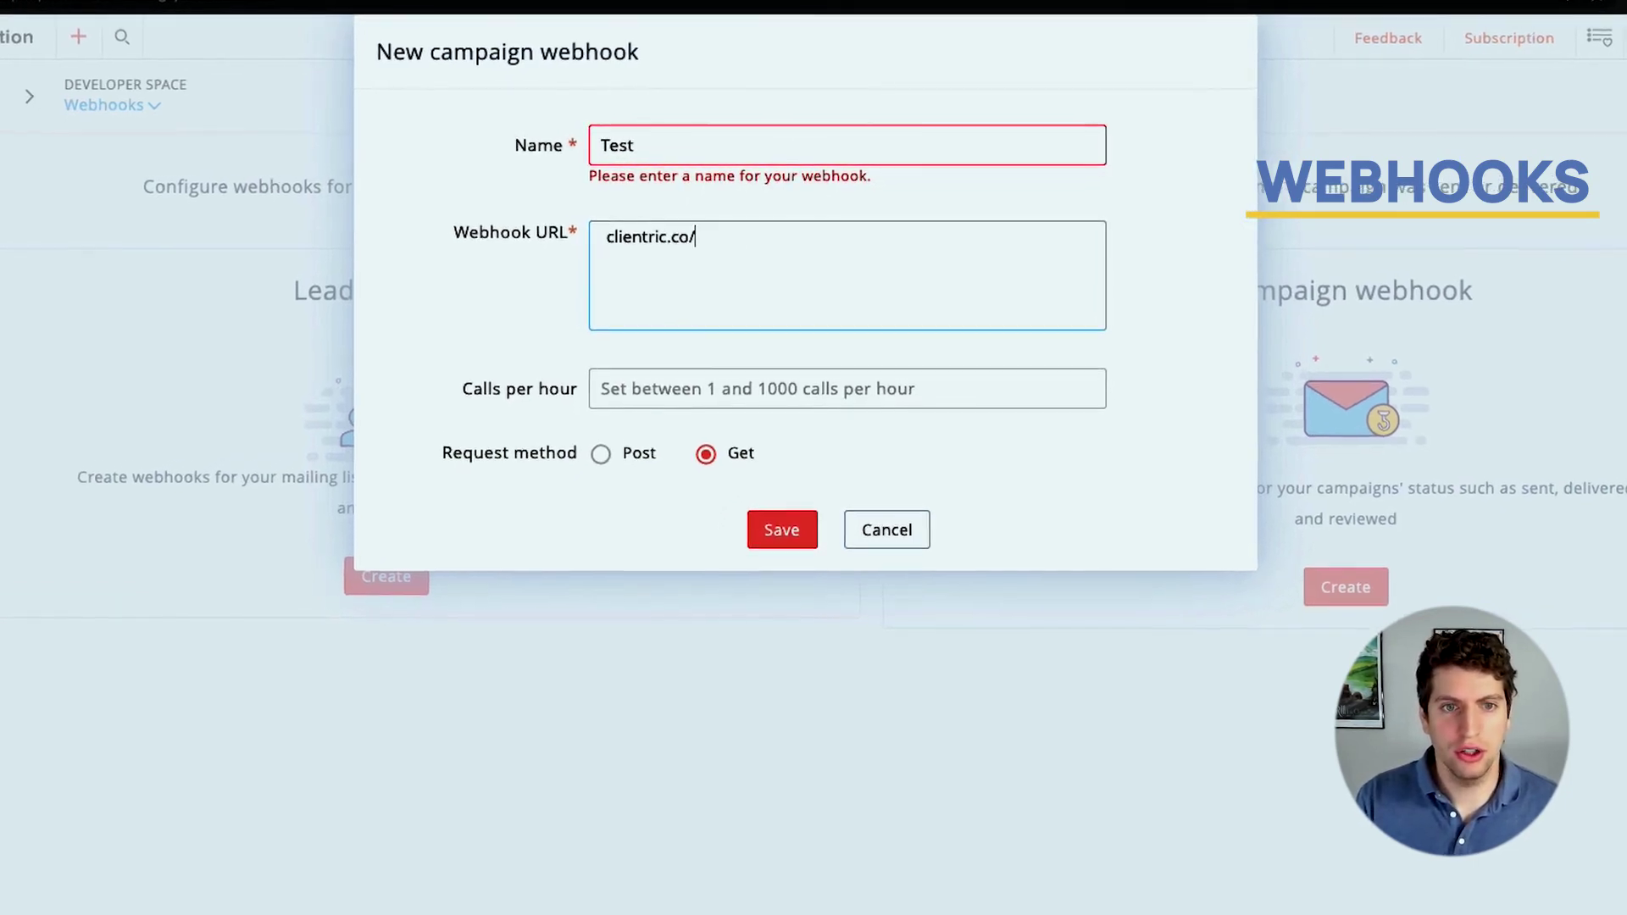
{"action": "type", "text": "stCampaignHook"}
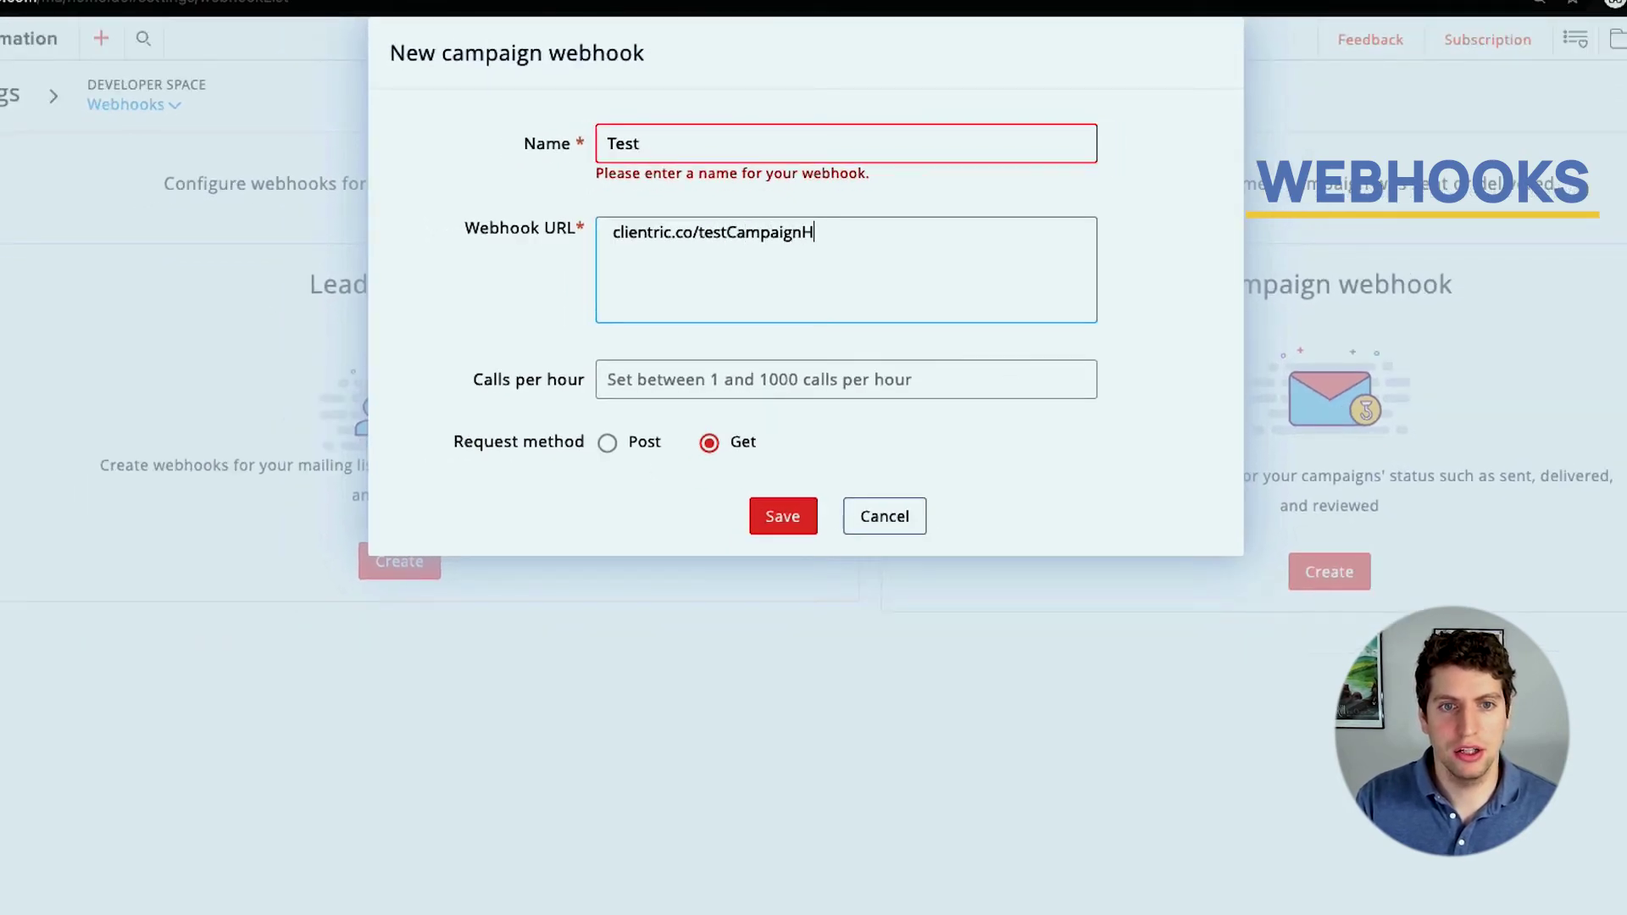
{"action": "left_click", "coordinate": [608, 380]}
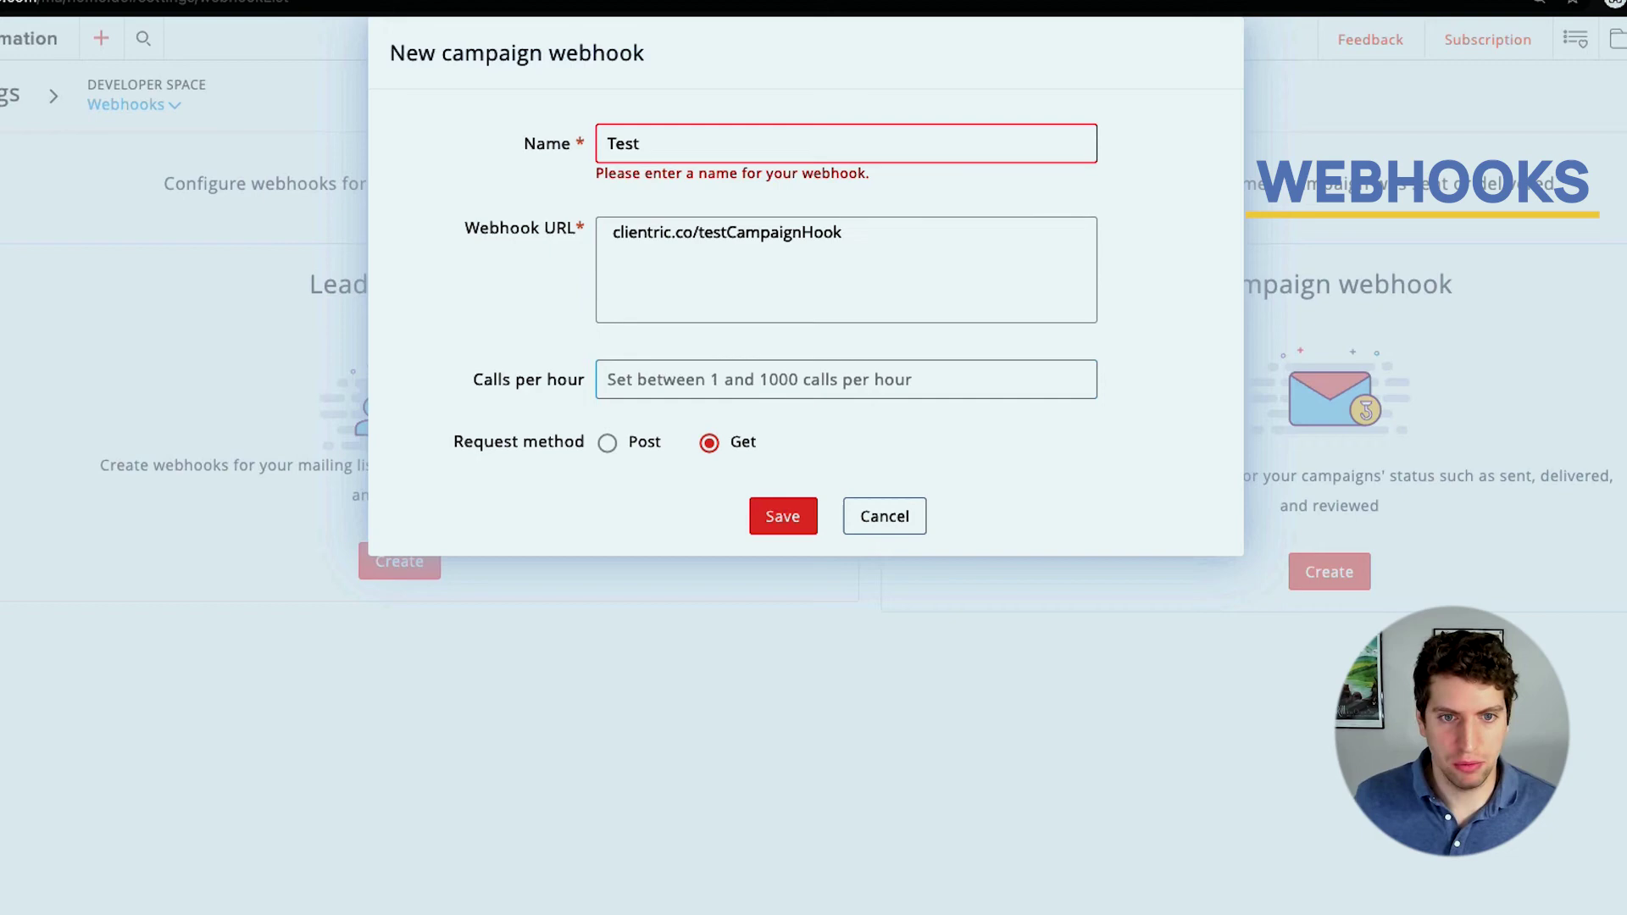
{"action": "type", "text": "500"}
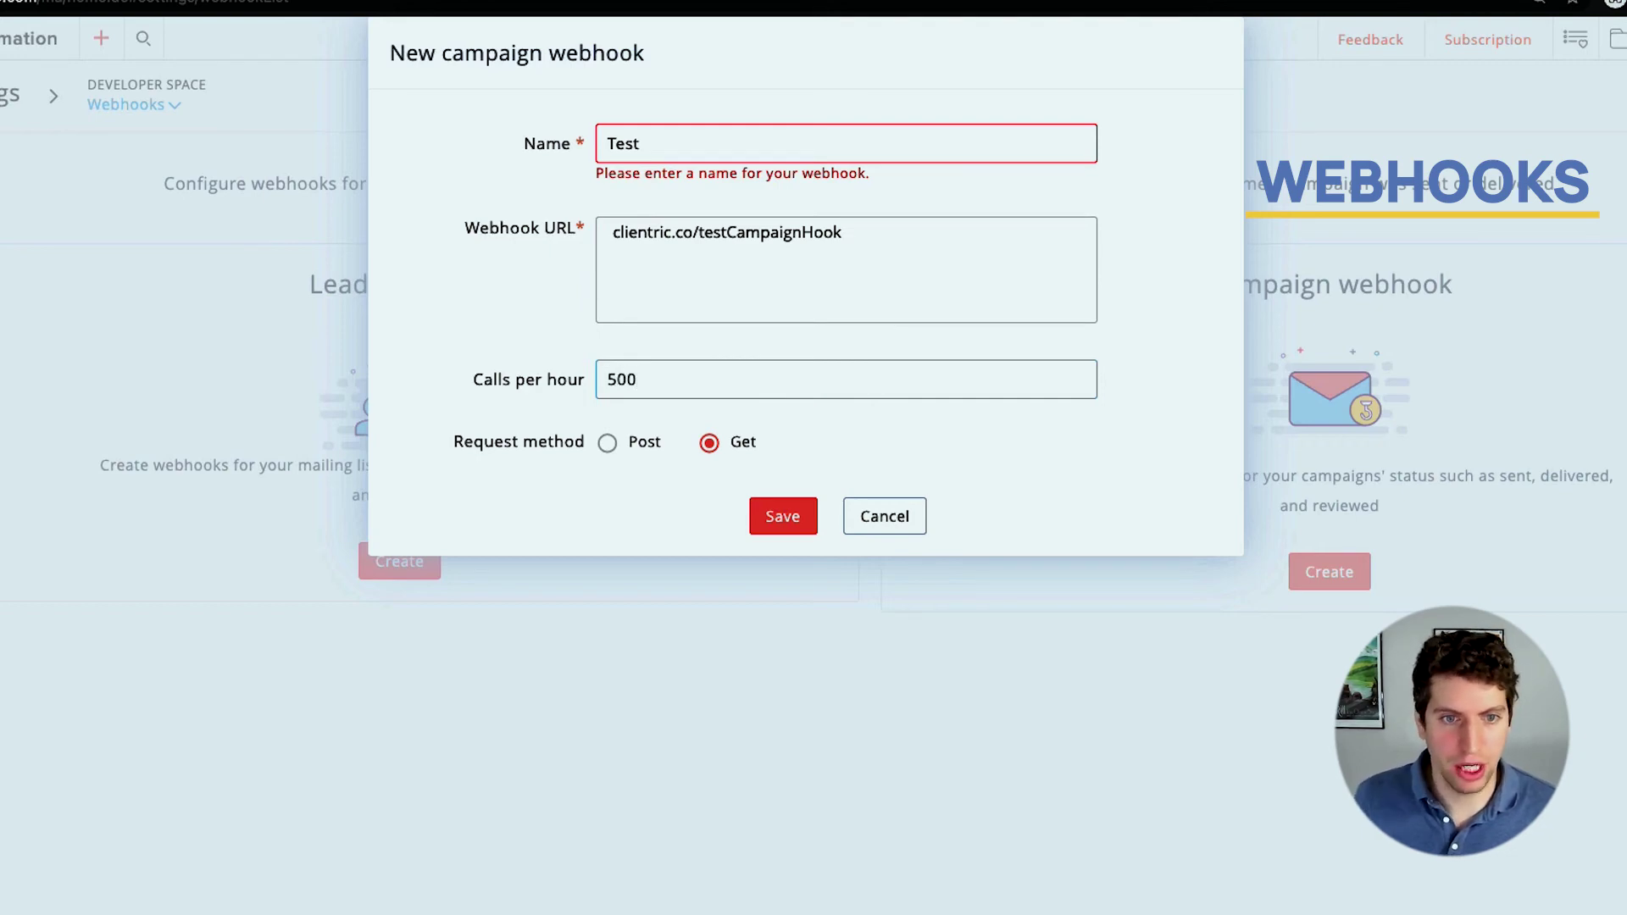
{"action": "left_click", "coordinate": [607, 444]}
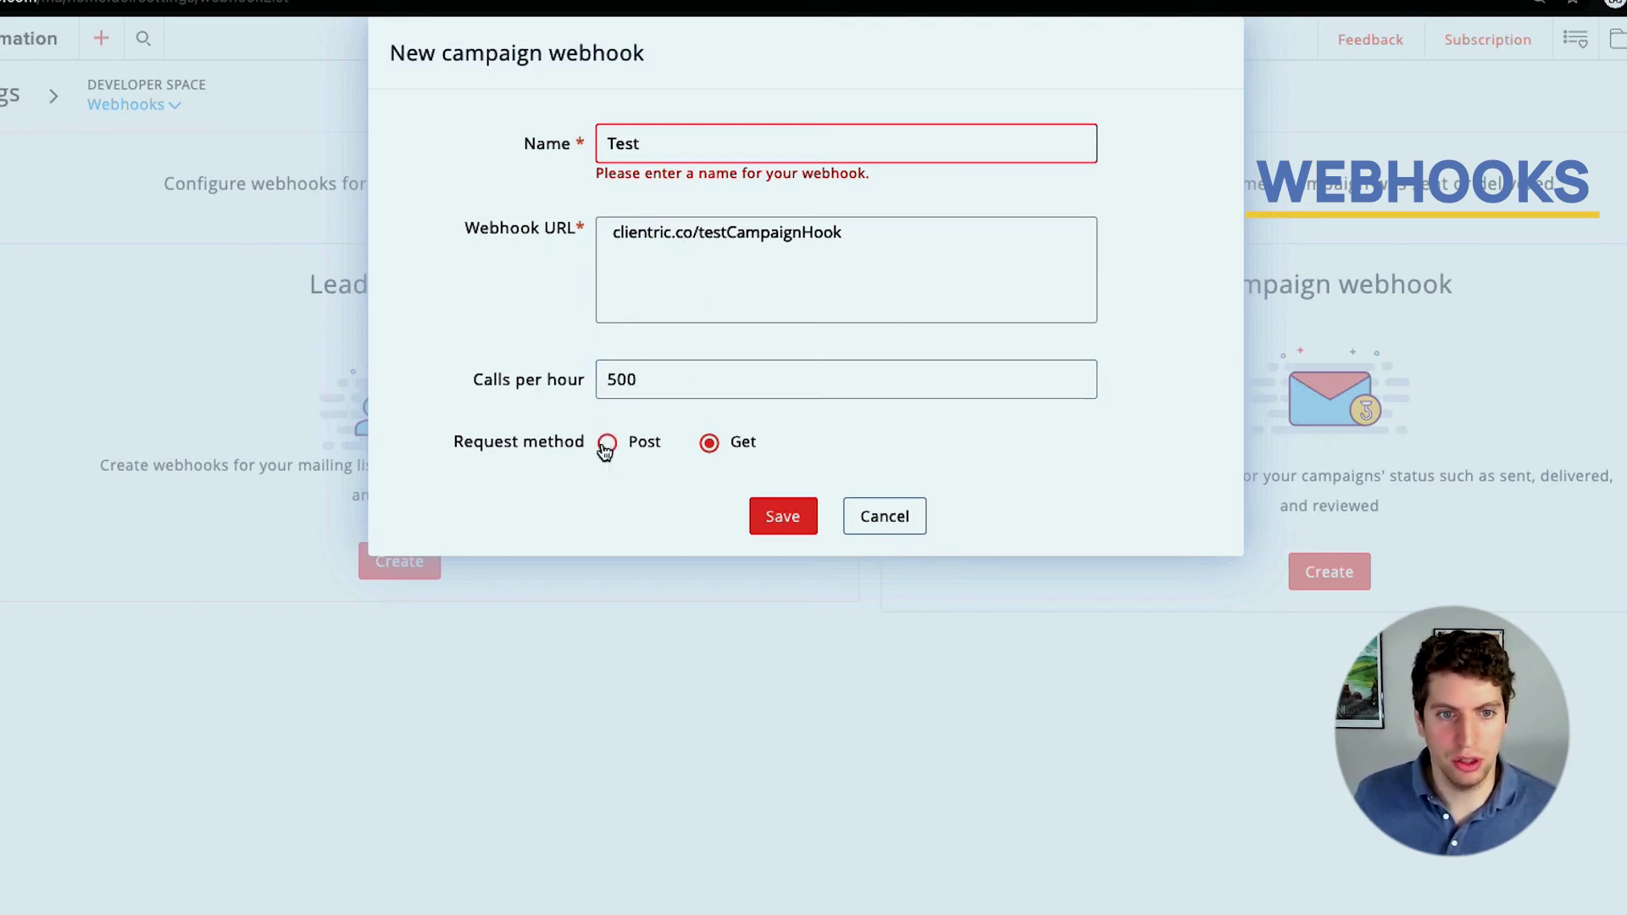
{"action": "left_click", "coordinate": [763, 517]}
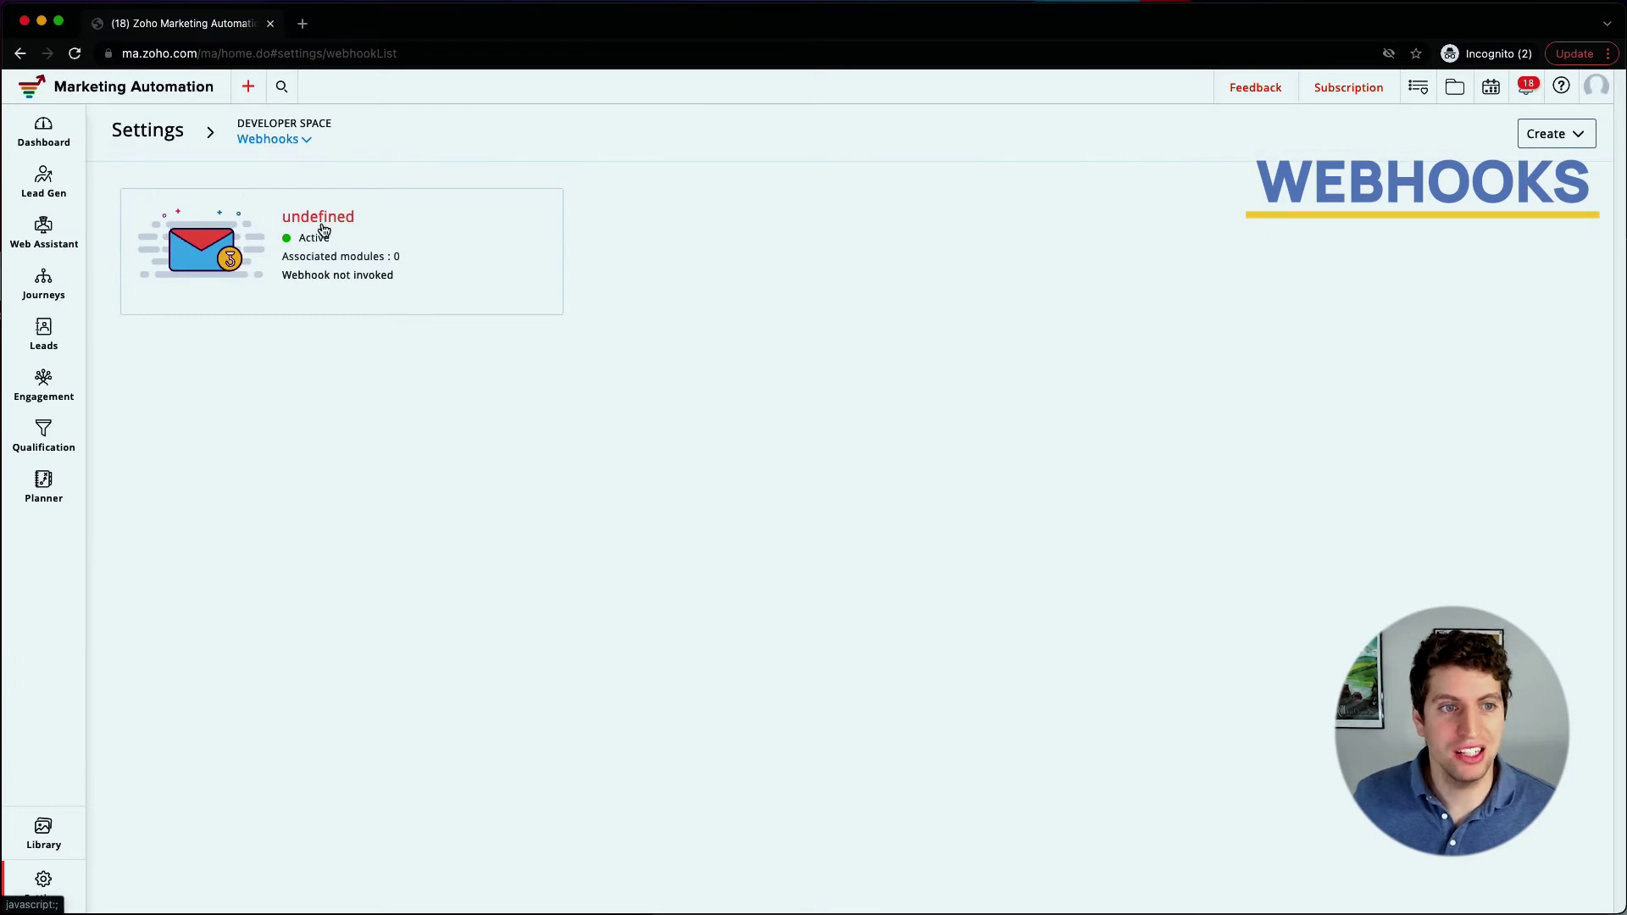
- Open the new webhook's details, reload on error 1016, and return to Settings
{"action": "left_click", "coordinate": [322, 222]}
{"action": "left_click_drag", "start_coordinate": [616, 322], "coordinate": [1160, 327]}
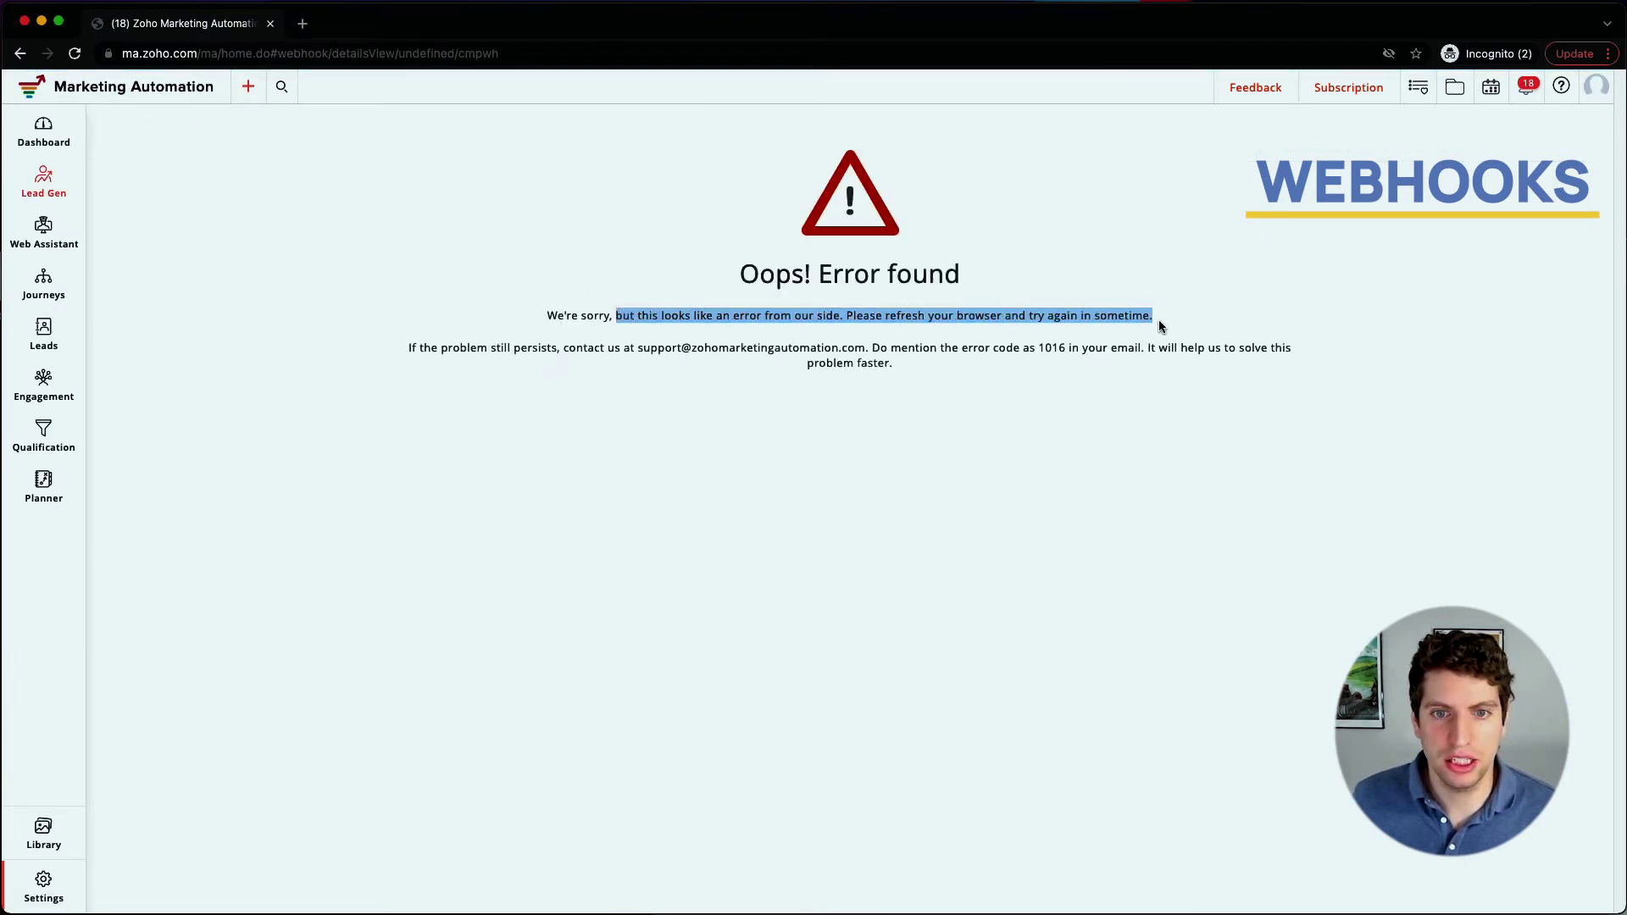
{"action": "left_click", "coordinate": [75, 54]}
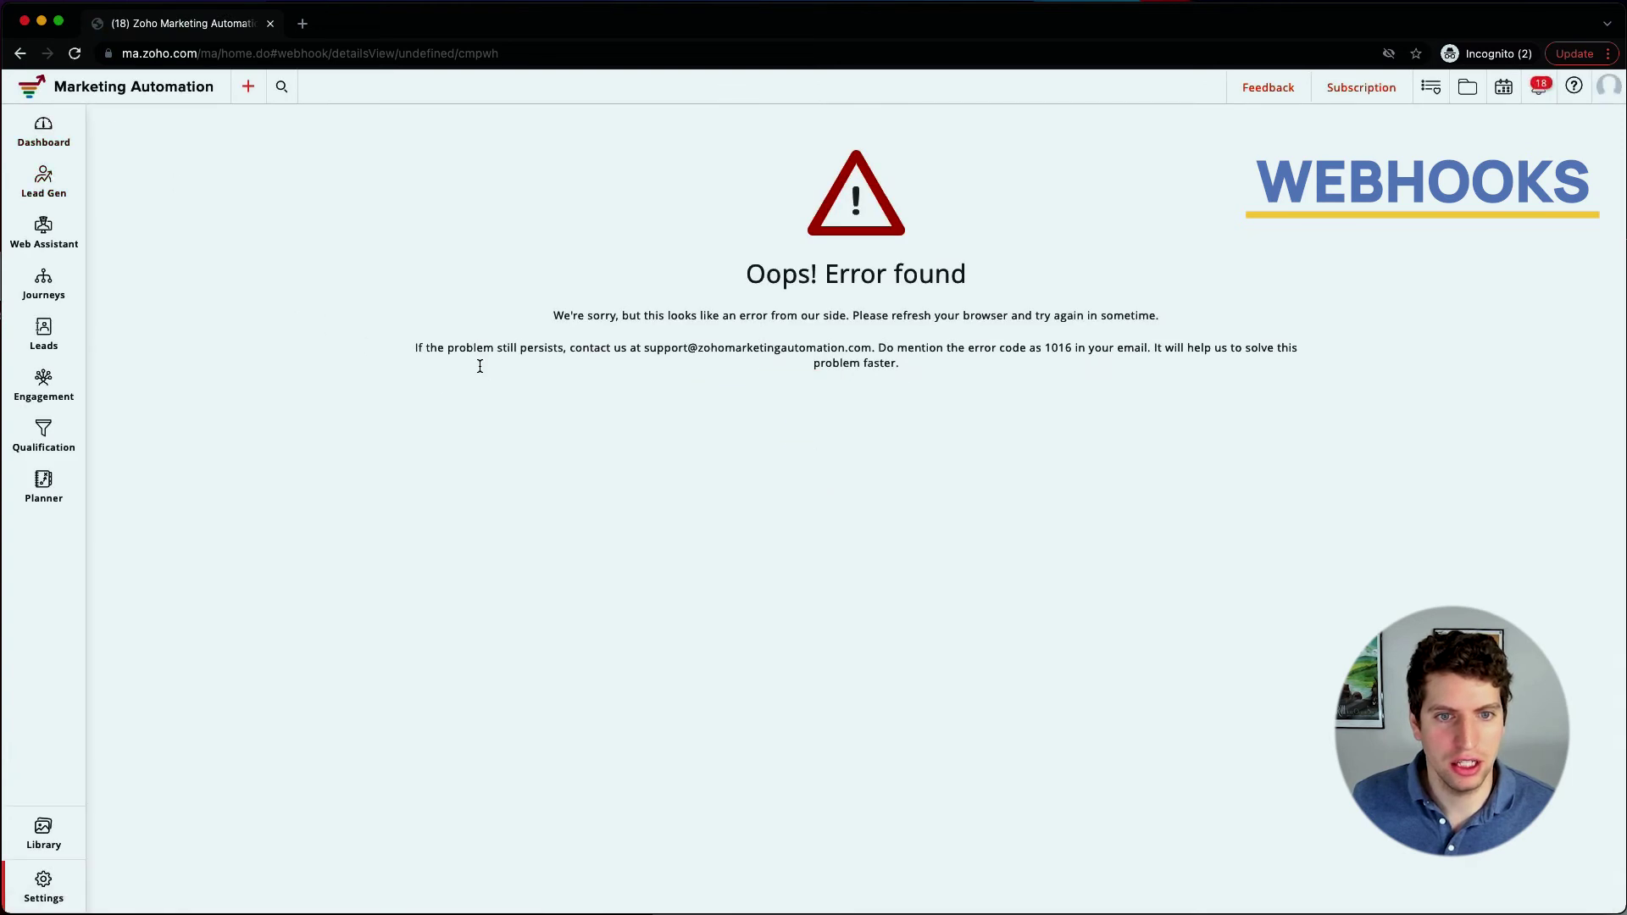
{"action": "left_click_drag", "start_coordinate": [490, 354], "coordinate": [1010, 364]}
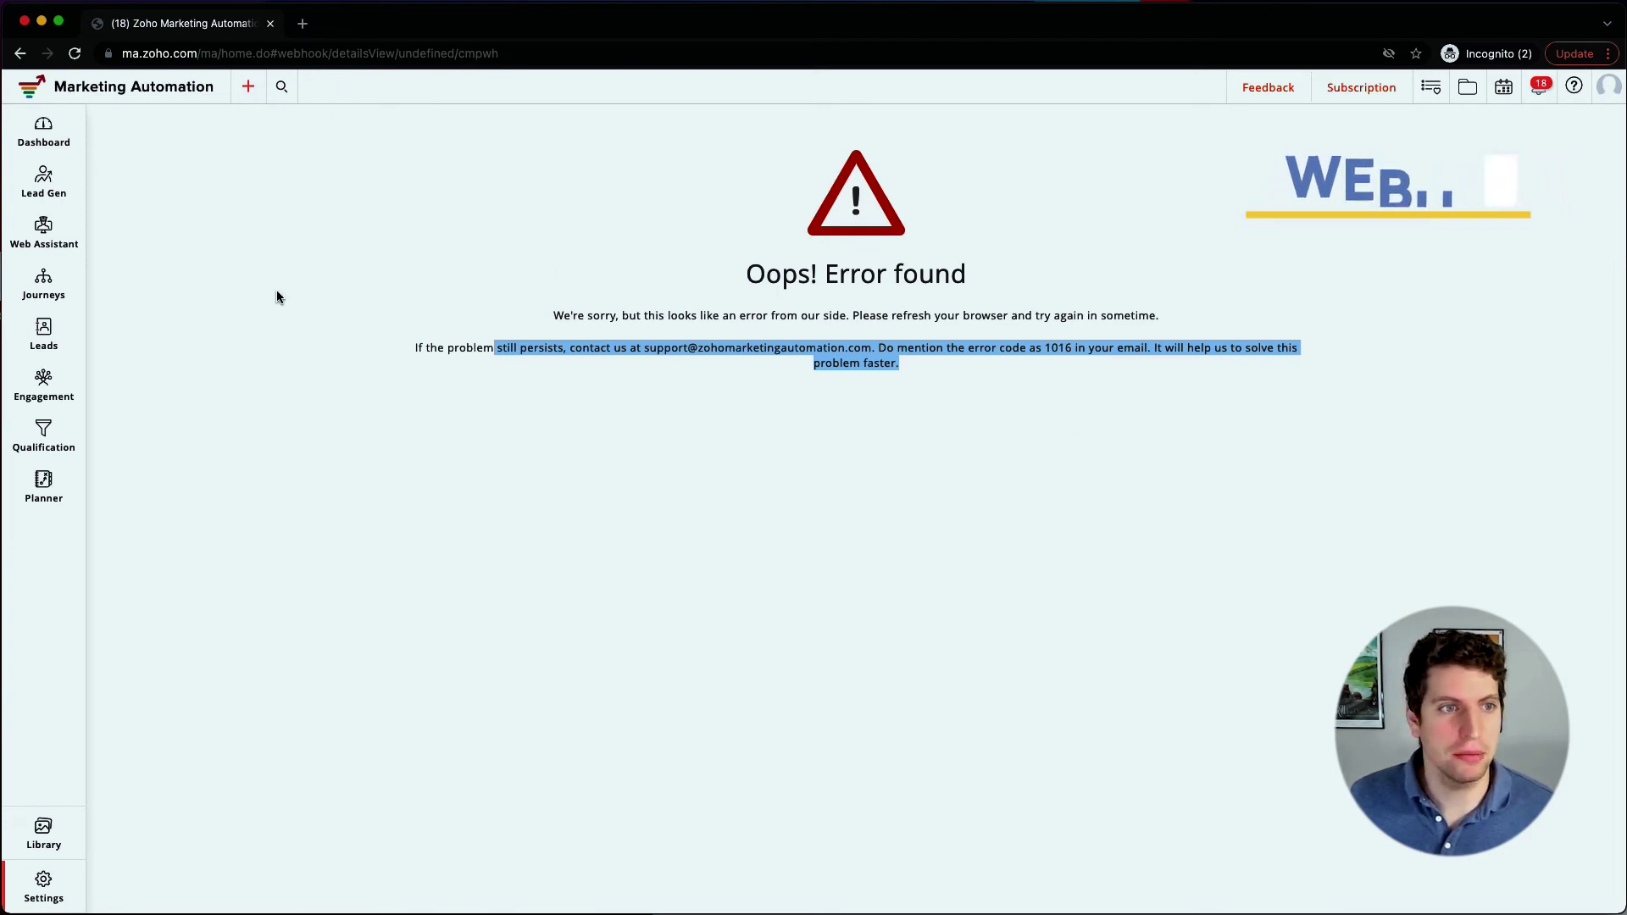
{"action": "left_click", "coordinate": [44, 885]}
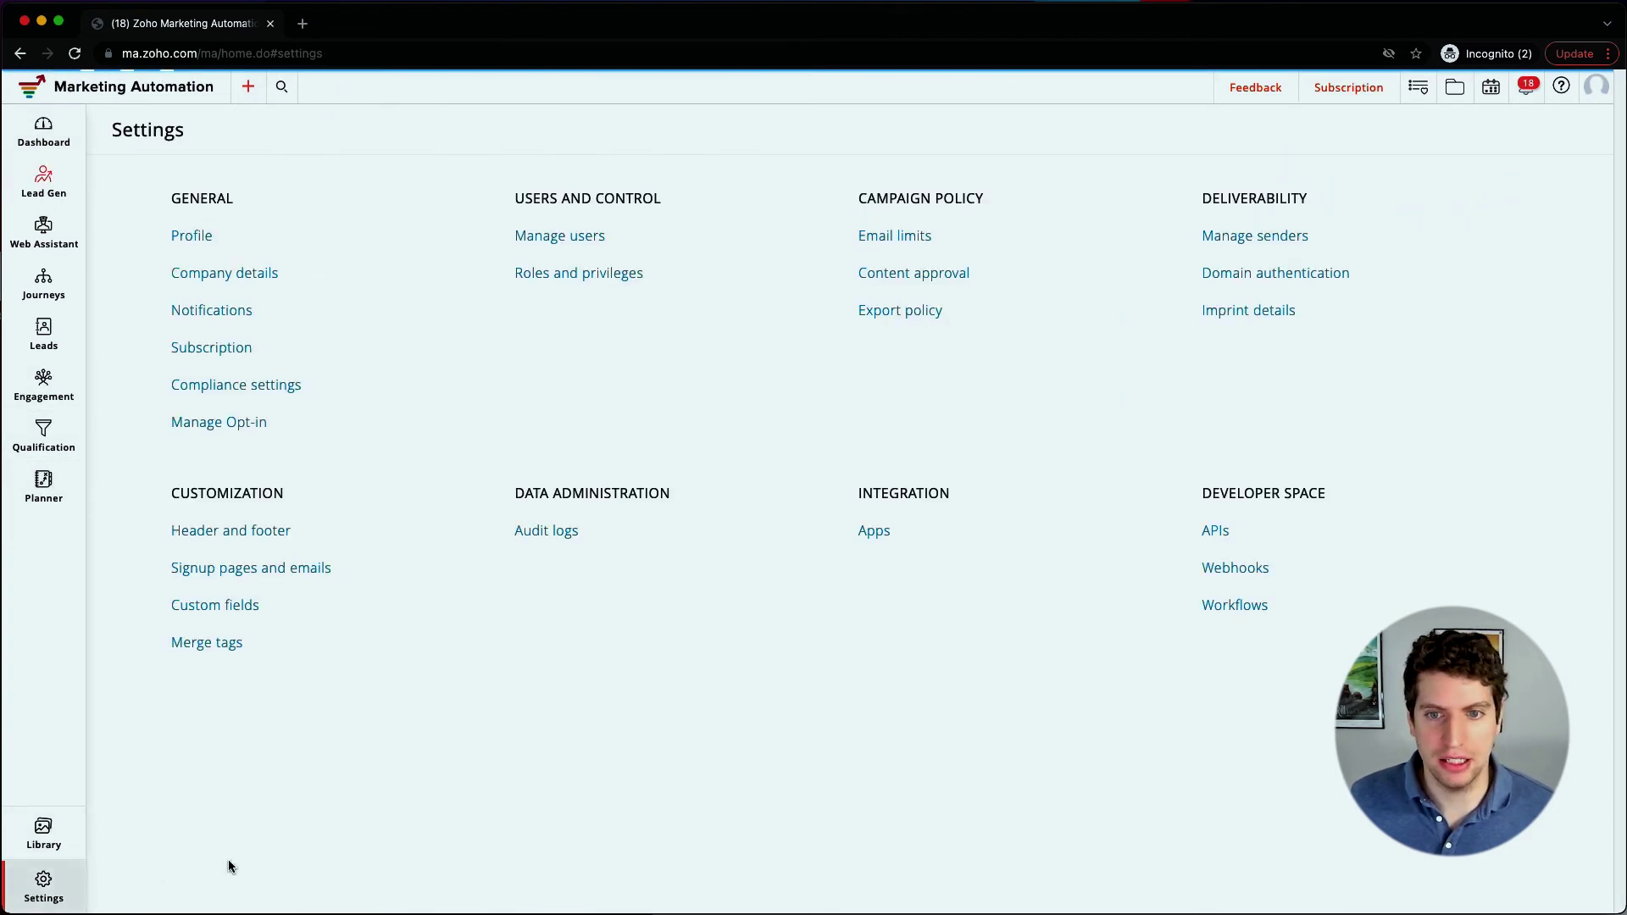
- Open the My workflows list under Developer Space and scroll through it
{"action": "left_click", "coordinate": [1233, 605]}
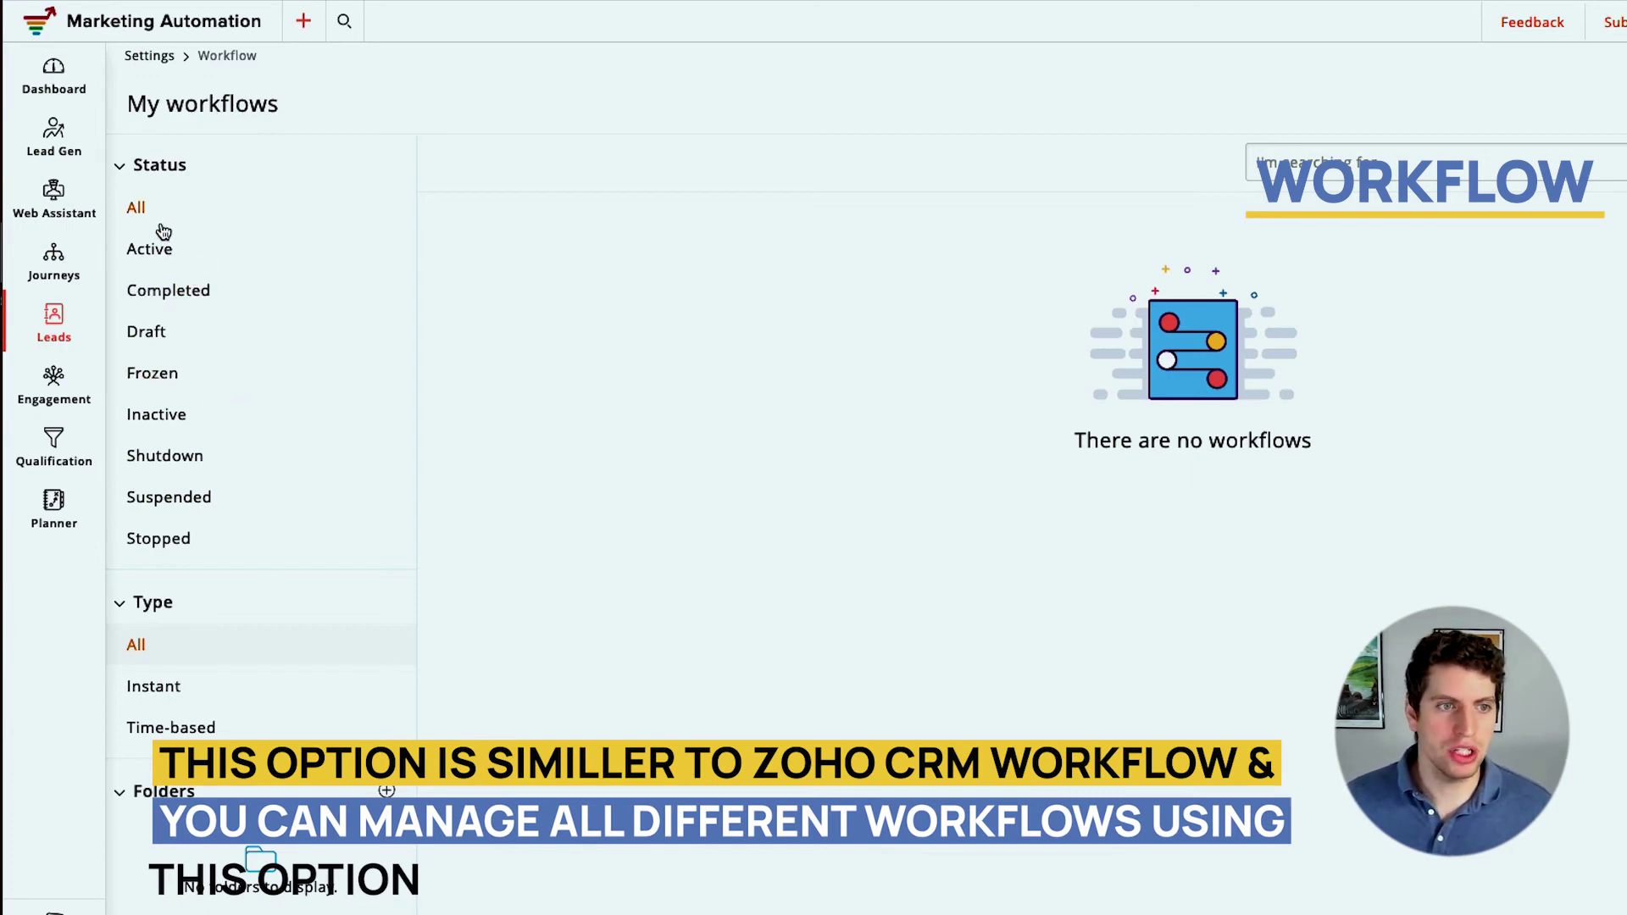
{"action": "scroll", "coordinate": [164, 232], "scroll_direction": "down", "scroll_amount": 1}
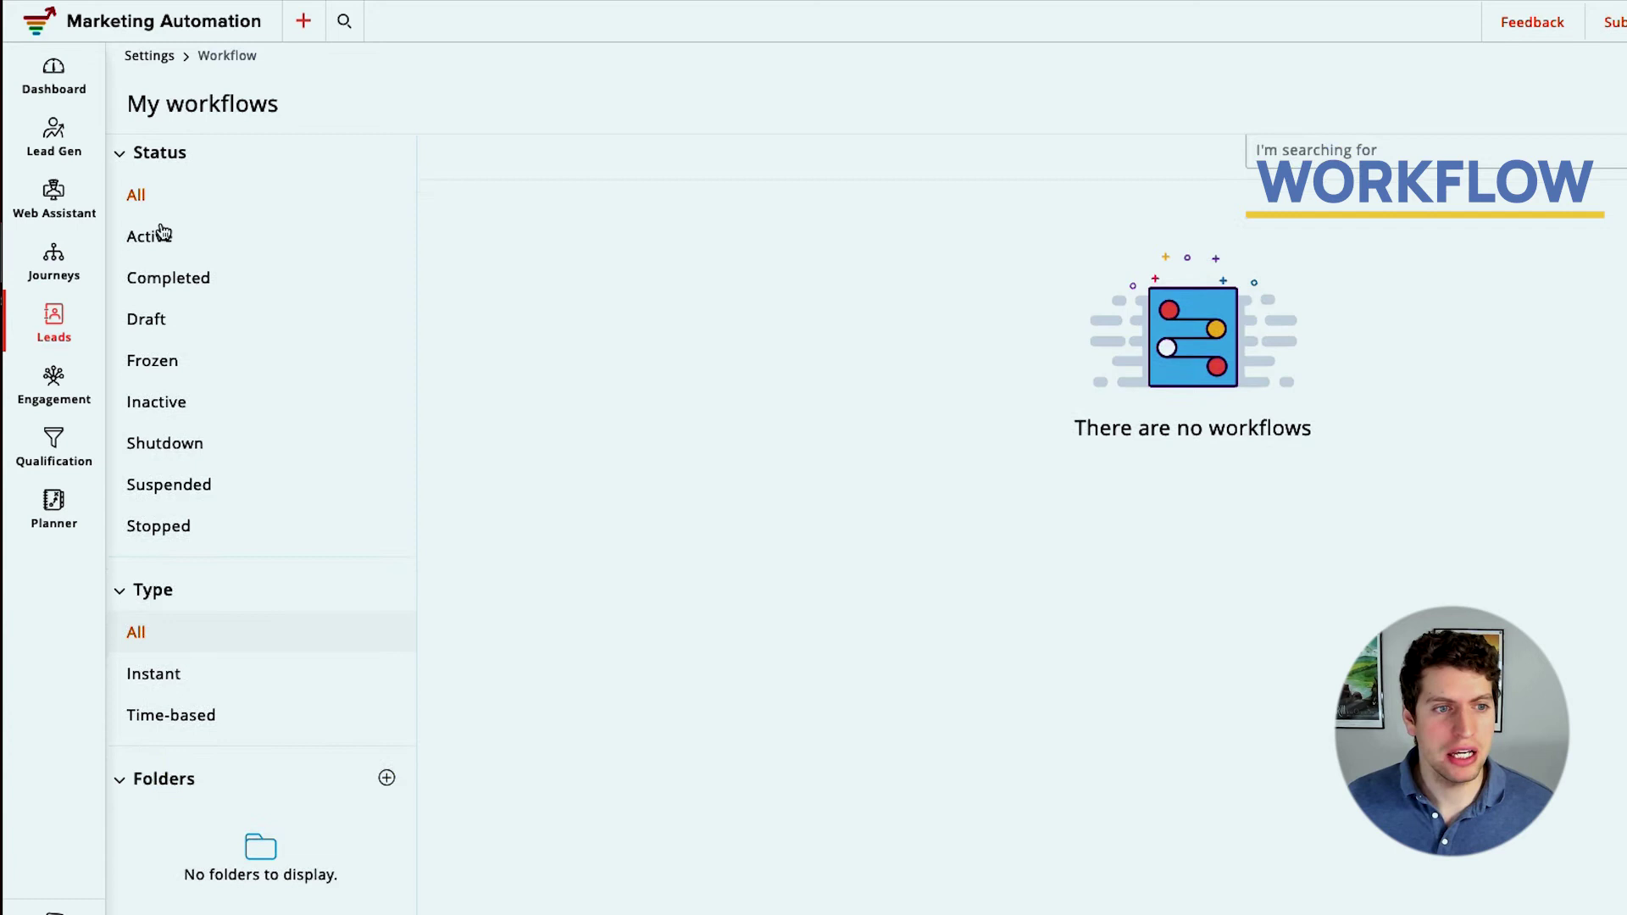
{"action": "scroll", "coordinate": [164, 233], "scroll_direction": "down", "scroll_amount": 1}
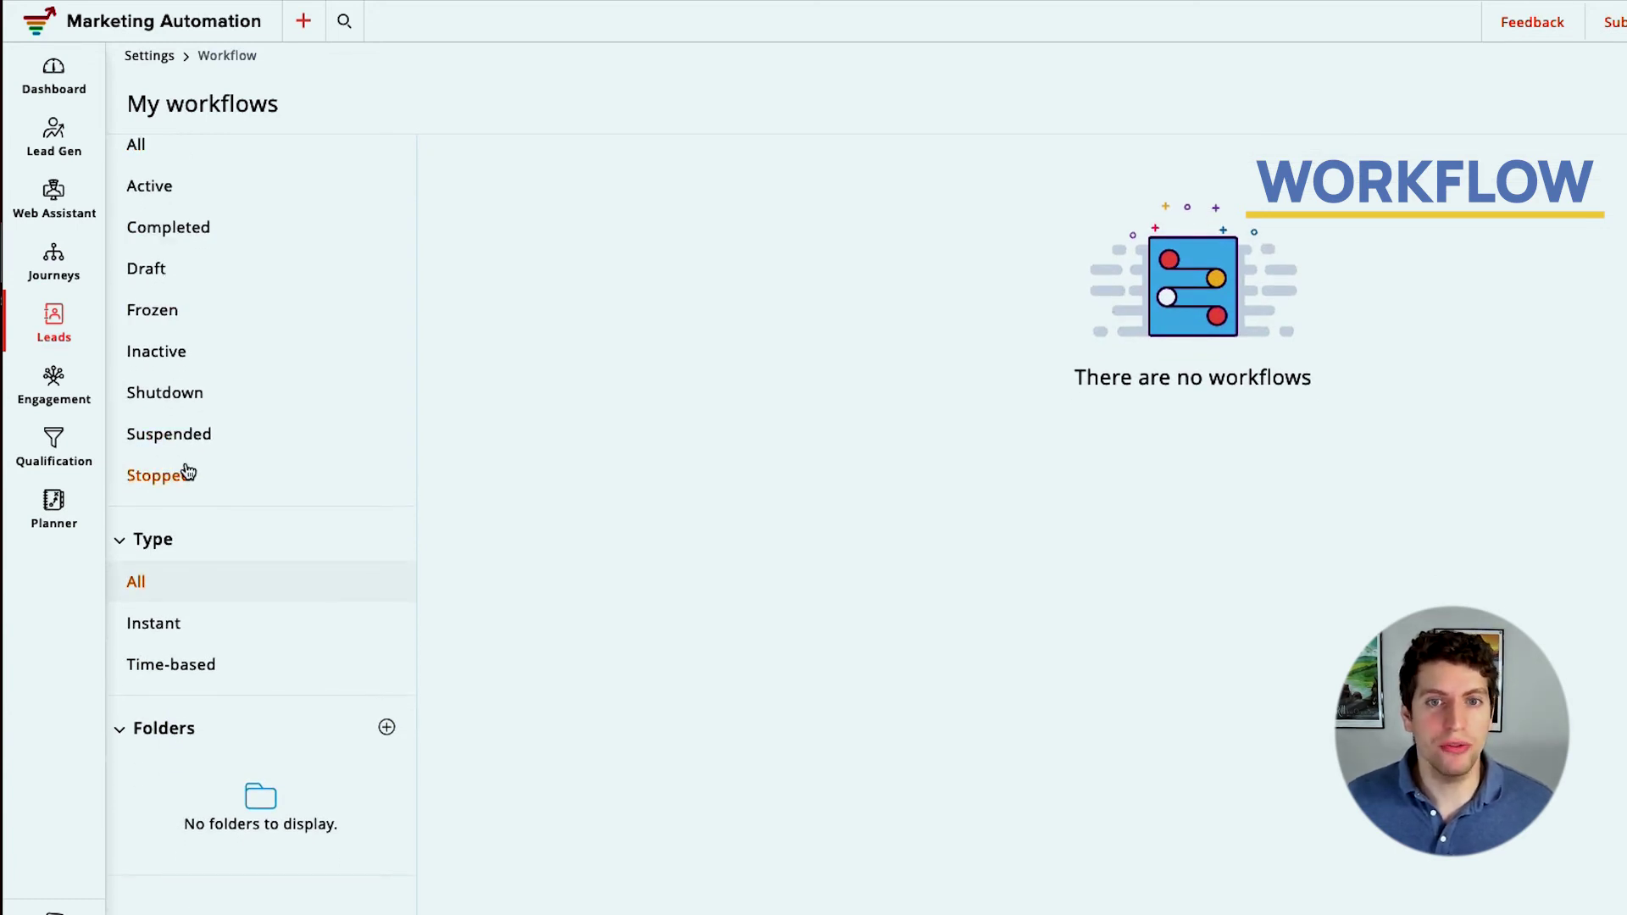
{"action": "scroll", "coordinate": [239, 424], "scroll_direction": "up", "scroll_amount": 2}
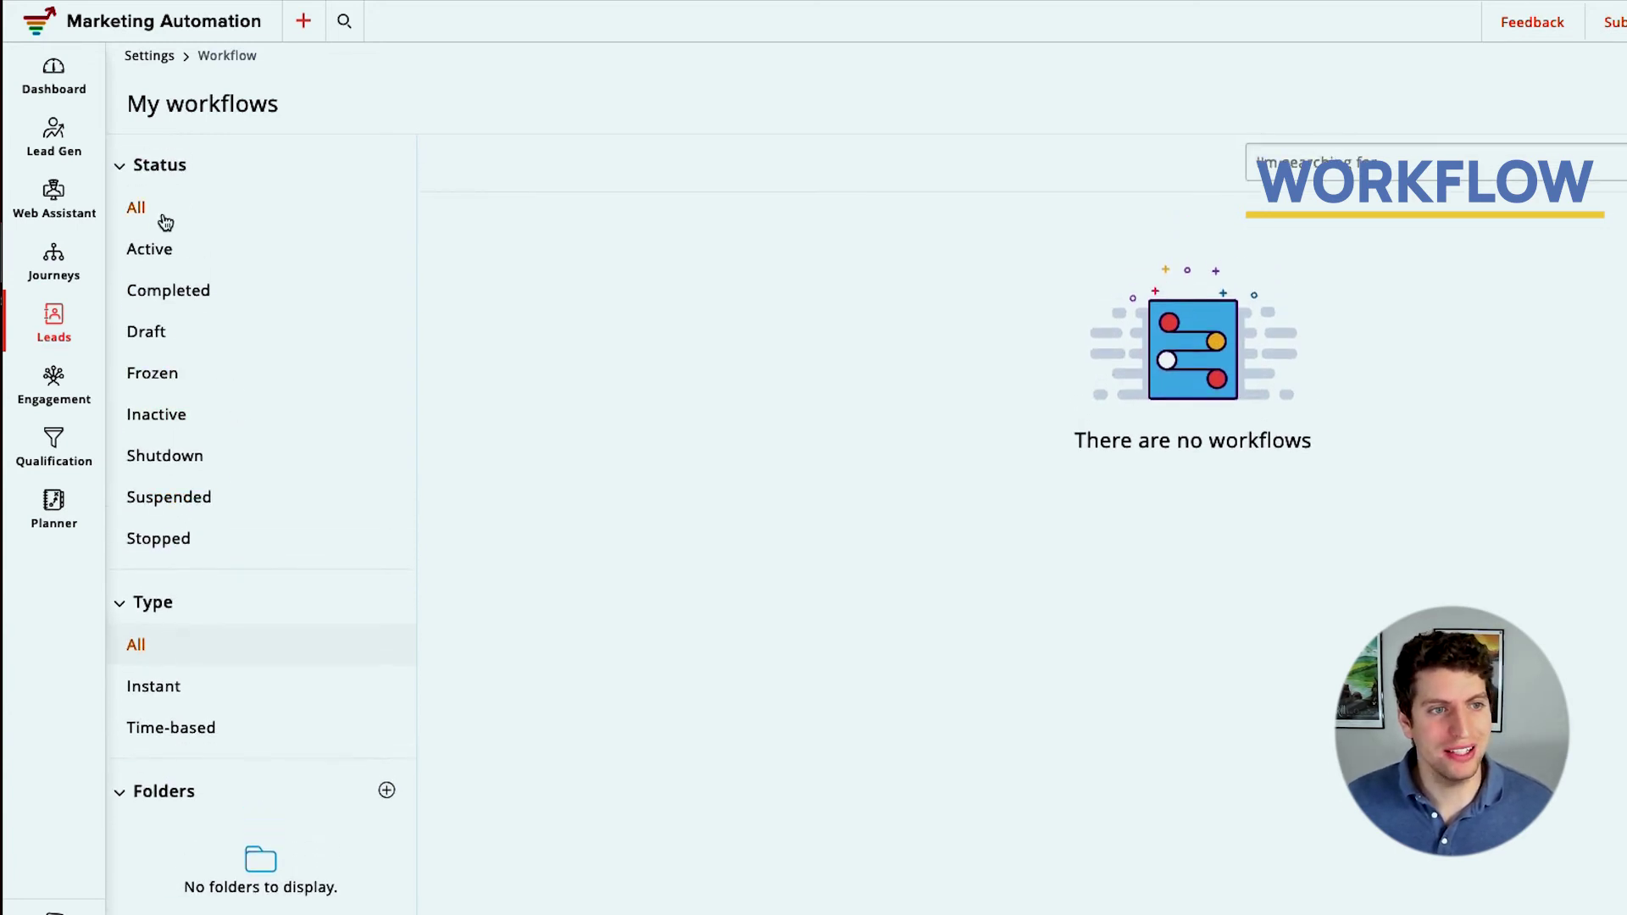
- Filter workflows by Active, Completed and Inactive status, then Instant type
{"action": "left_click", "coordinate": [167, 250]}
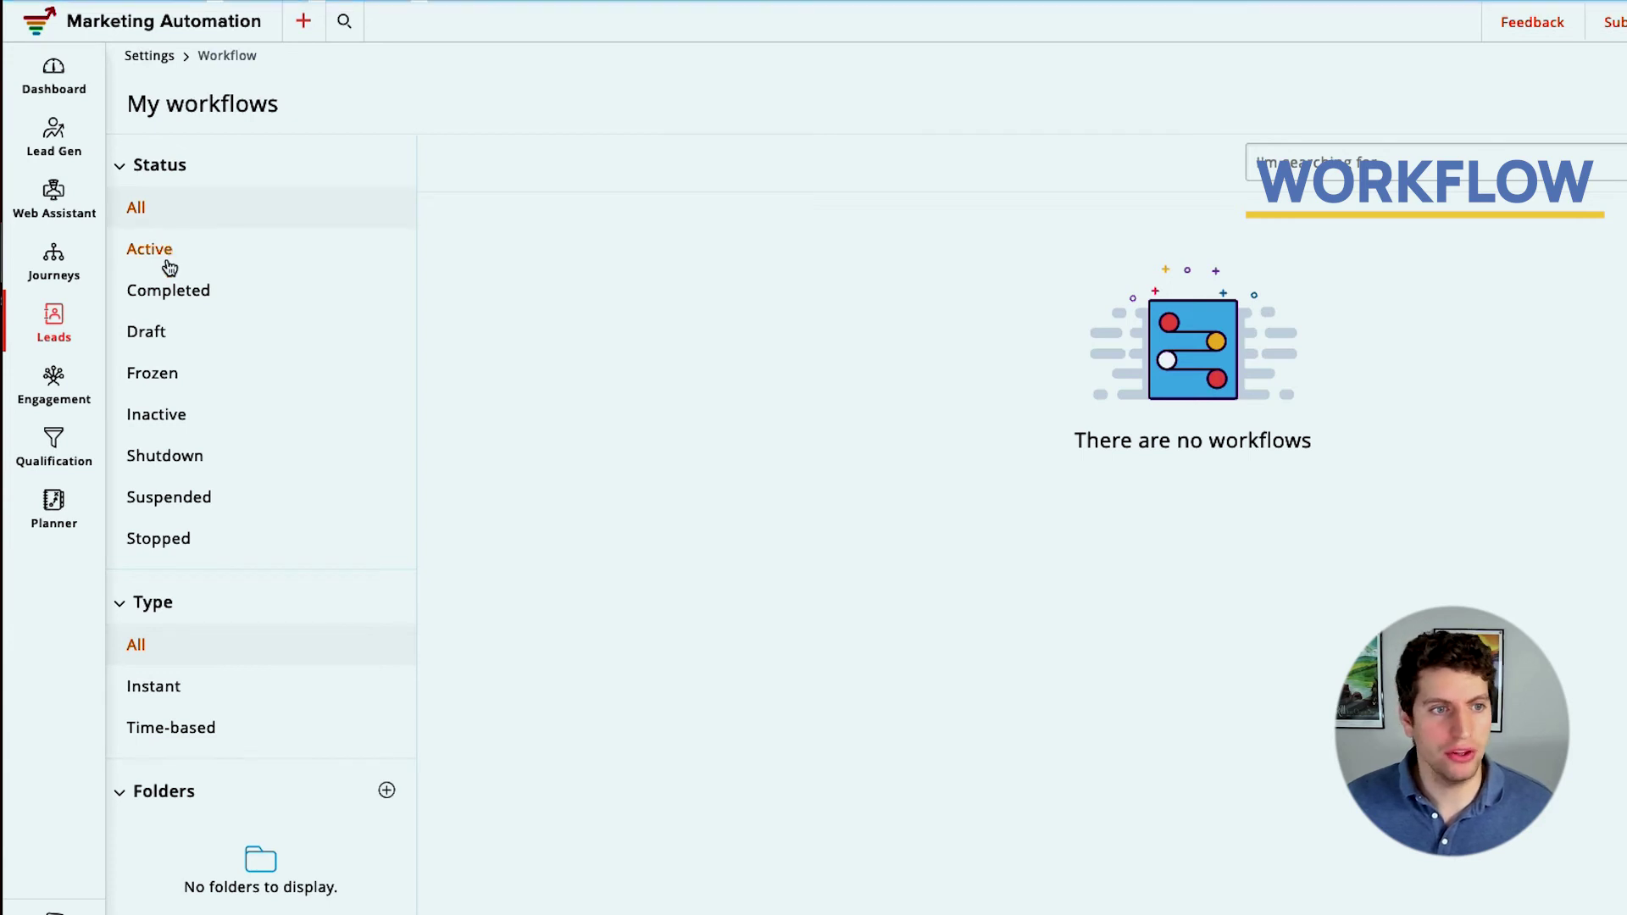
{"action": "left_click", "coordinate": [177, 297]}
{"action": "left_click", "coordinate": [163, 424]}
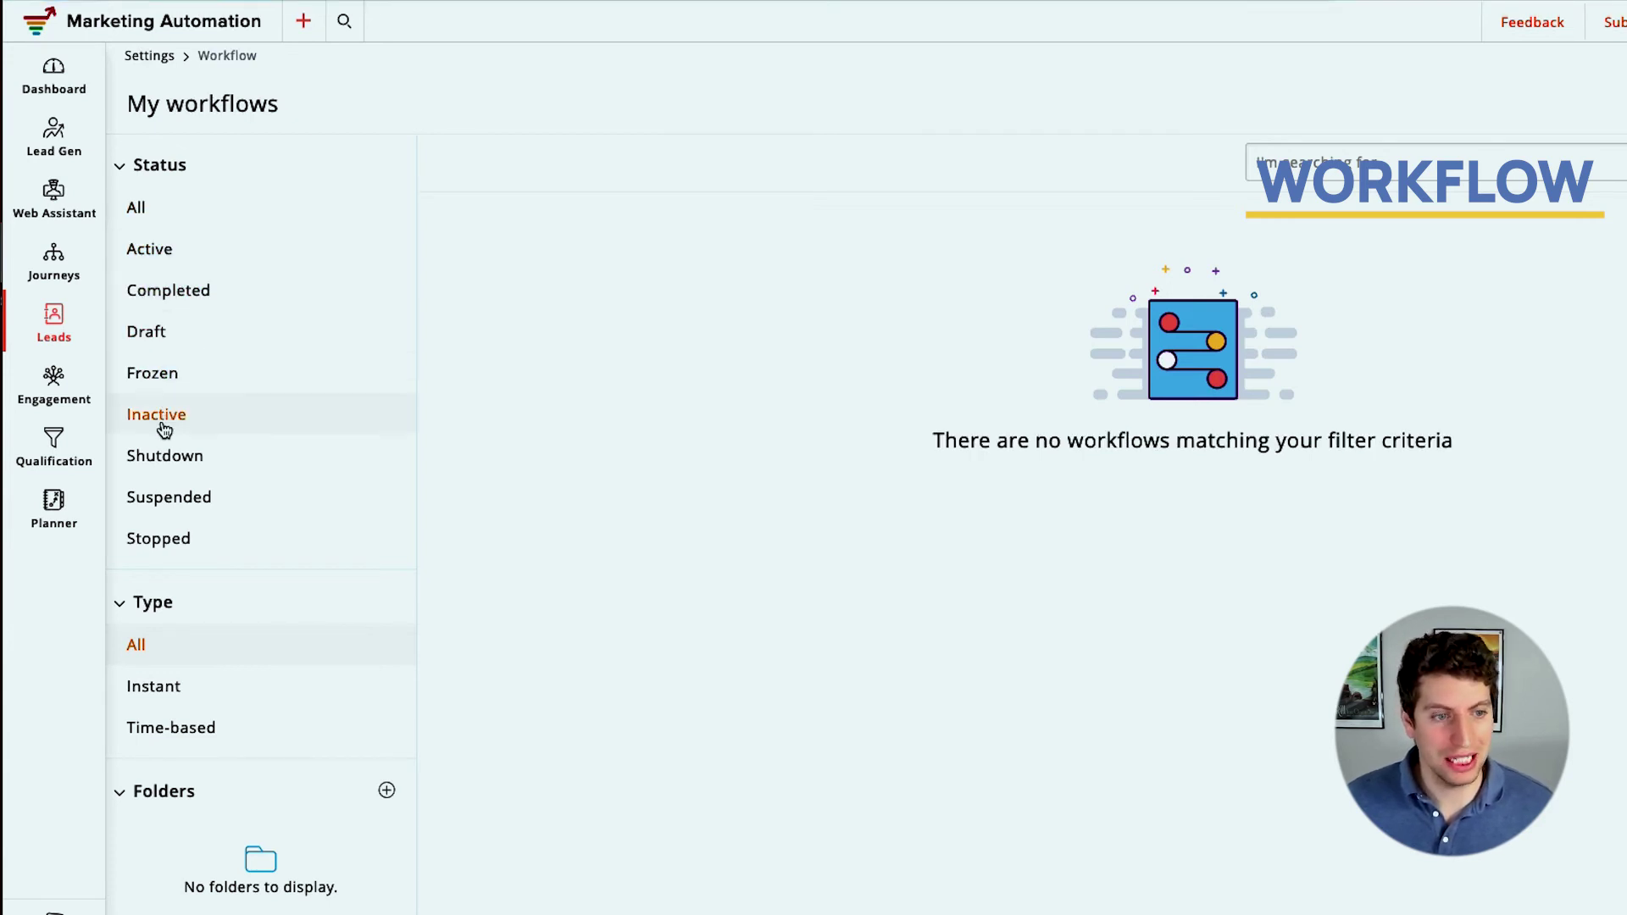
{"action": "left_click", "coordinate": [193, 682]}
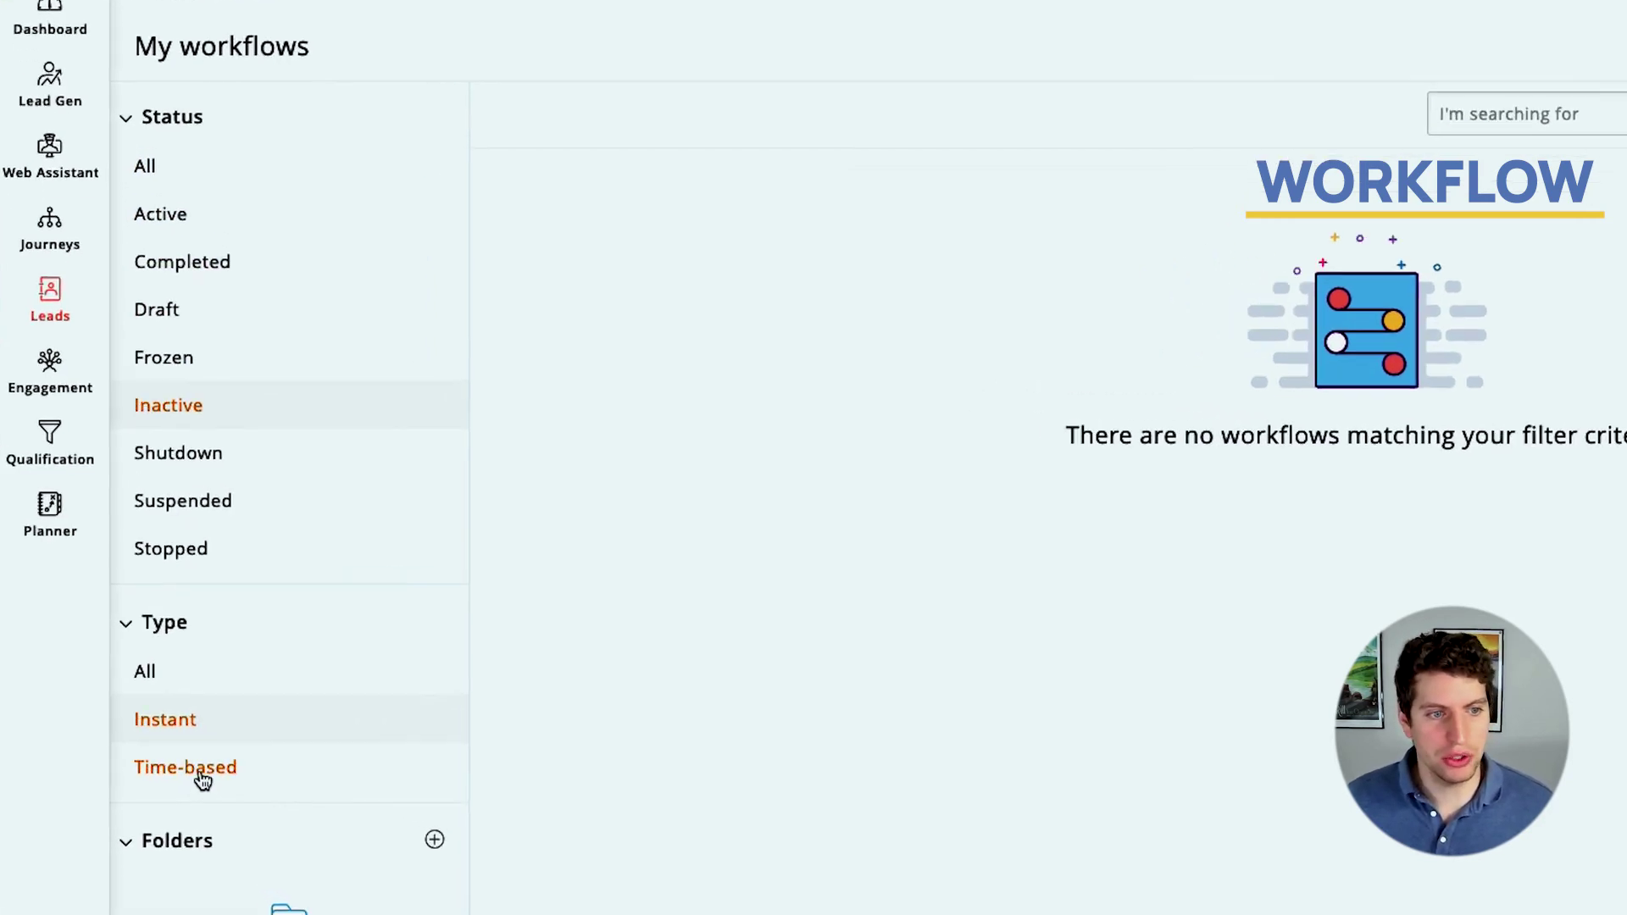